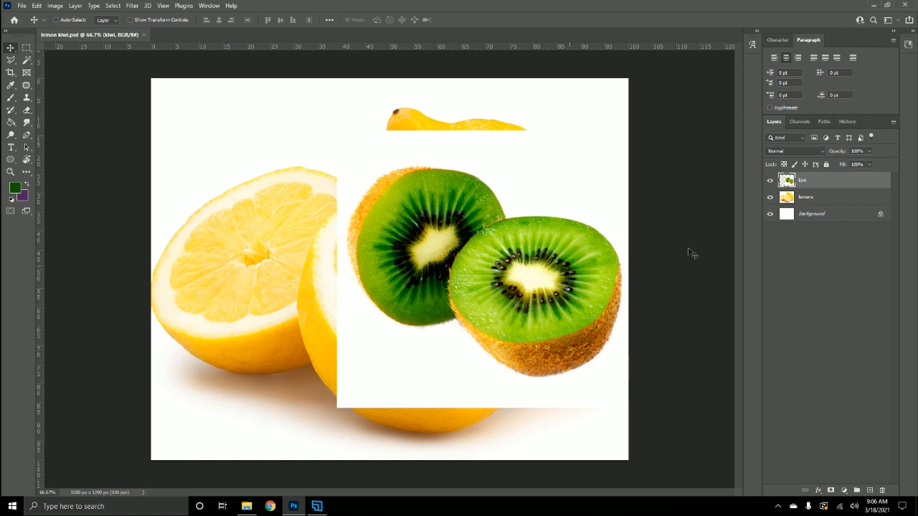
Step: Hide the kiwi layer, scale the lemons layer proportionally to about 78%, and center it on the canvas
left_click(769, 182)
left_click(831, 198)
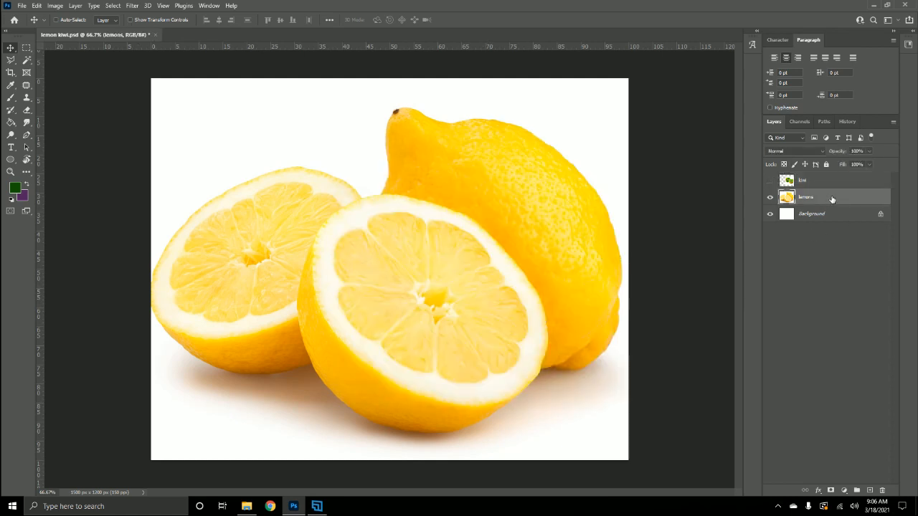
left_click(463, 285)
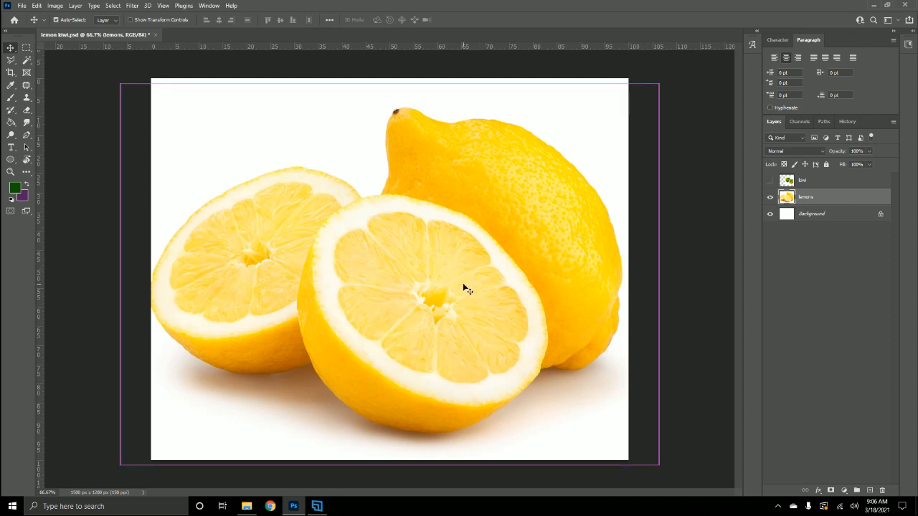
key("ctrl+t")
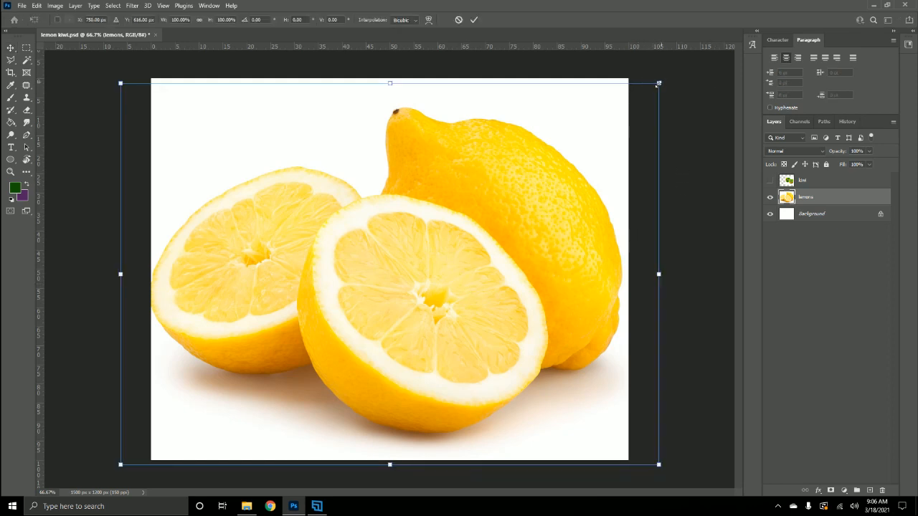
left_click_drag(658, 84, 532, 147)
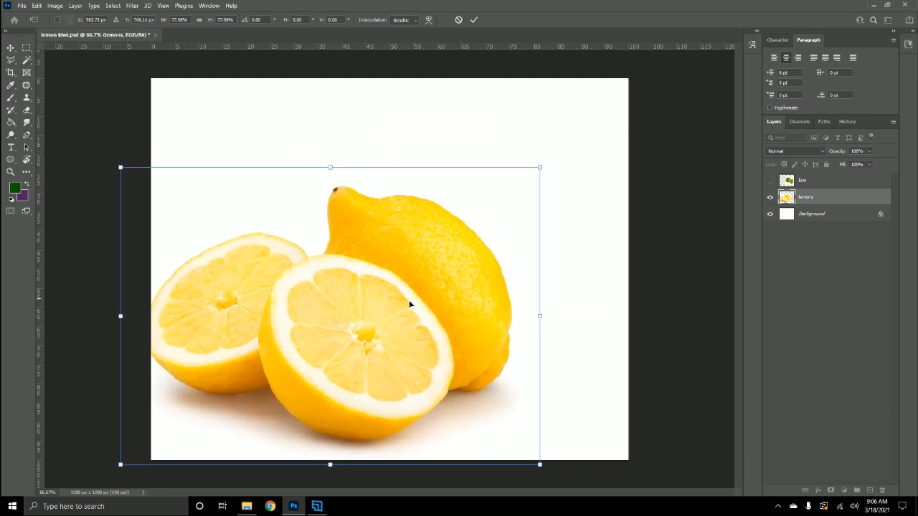
left_click_drag(428, 290, 458, 271)
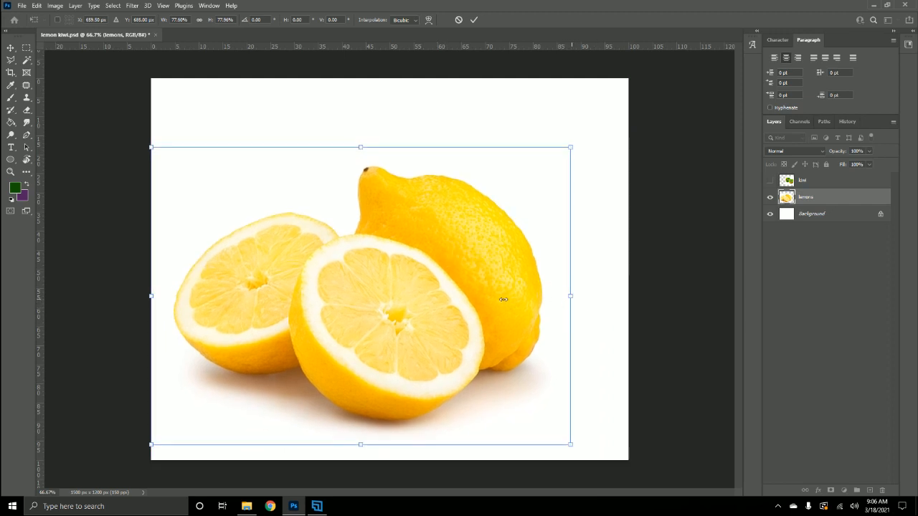
left_click_drag(573, 294, 396, 295)
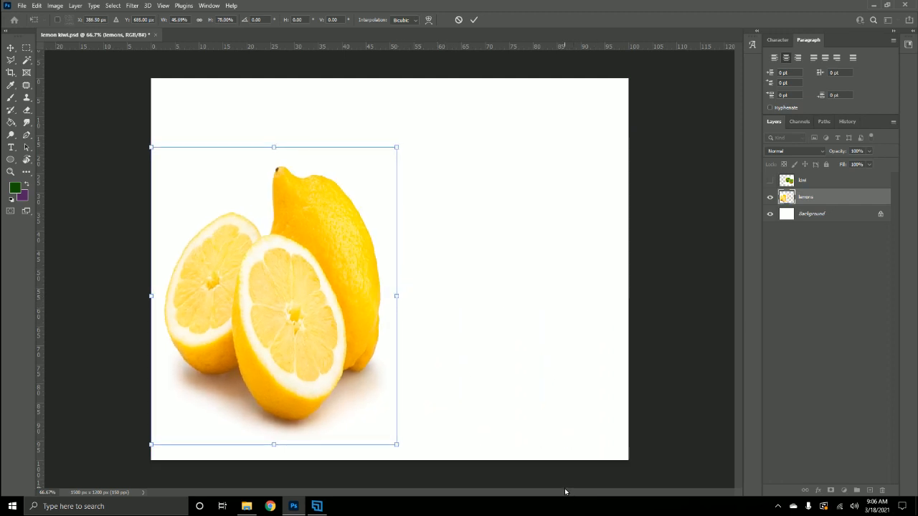
key("ctrl+z")
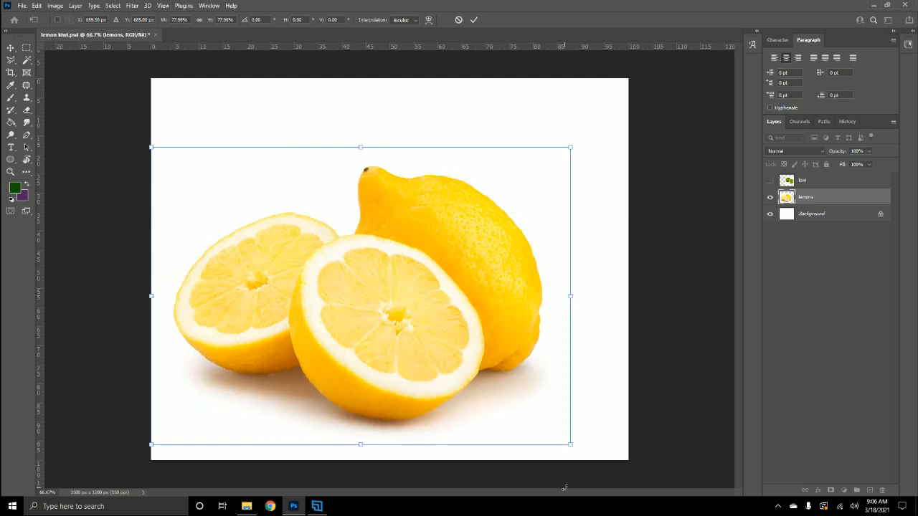
left_click_drag(411, 275, 442, 248)
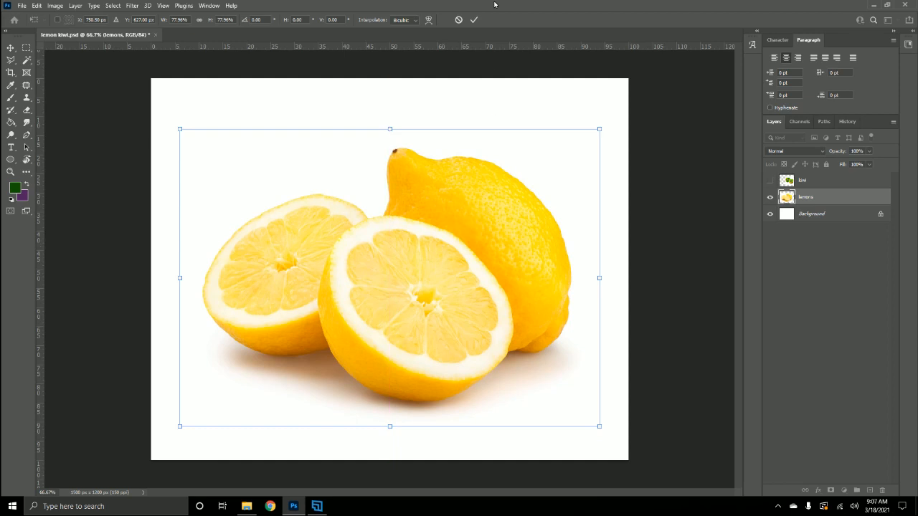
left_click(473, 20)
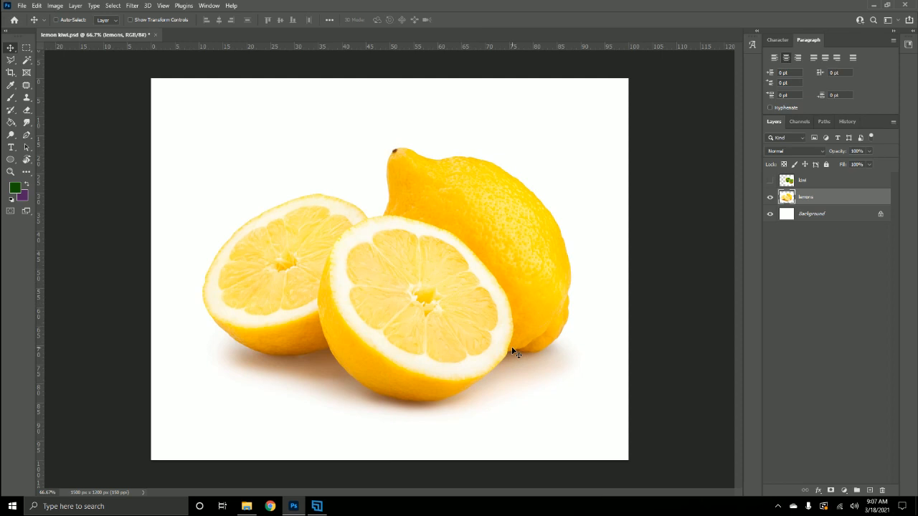
Step: Show the kiwi layer and move it so the front kiwi half overlaps the front lemon half
left_click(771, 181)
left_click(851, 180)
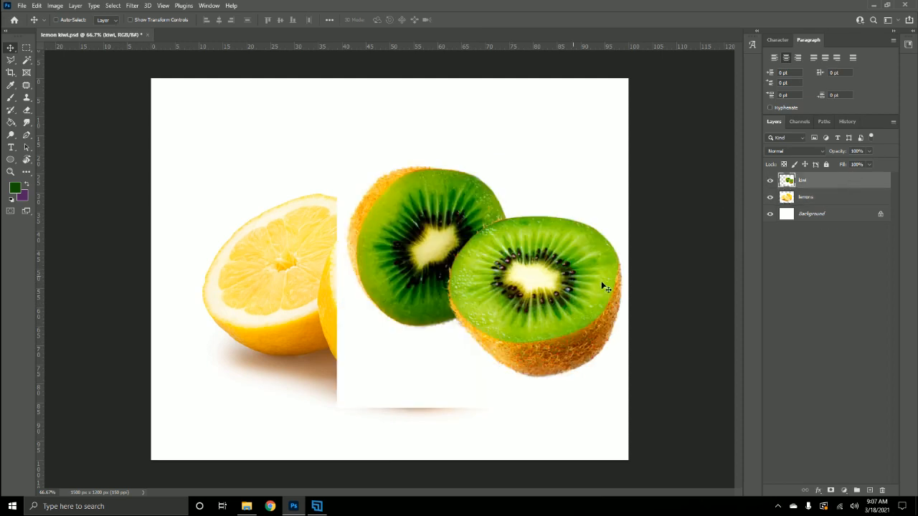
left_click_drag(556, 272, 416, 277)
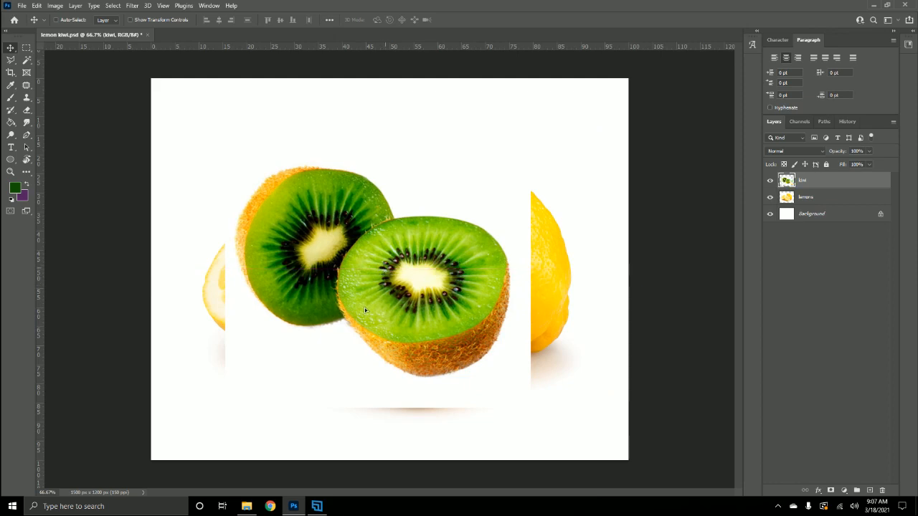
left_click_drag(395, 246, 358, 246)
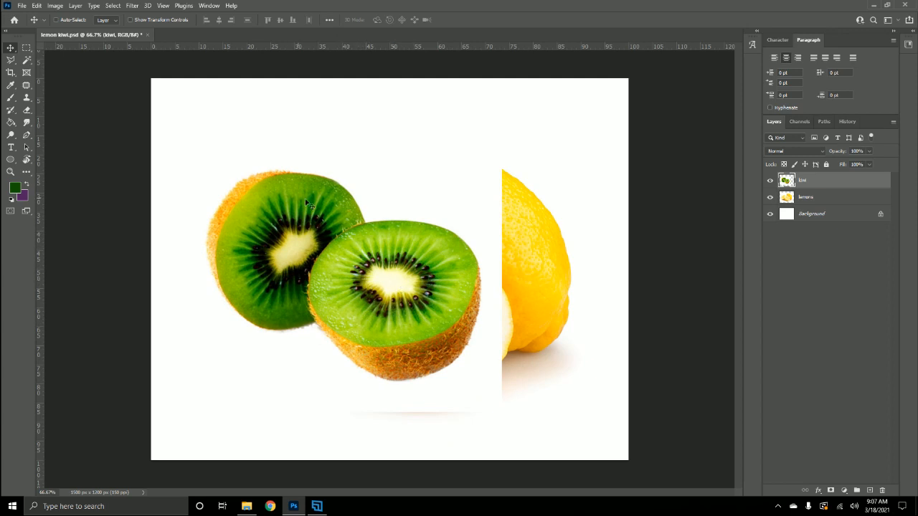
Step: Use the Quick Selection tool to select the kiwi layer's white background and the rear kiwi half
left_click(27, 61)
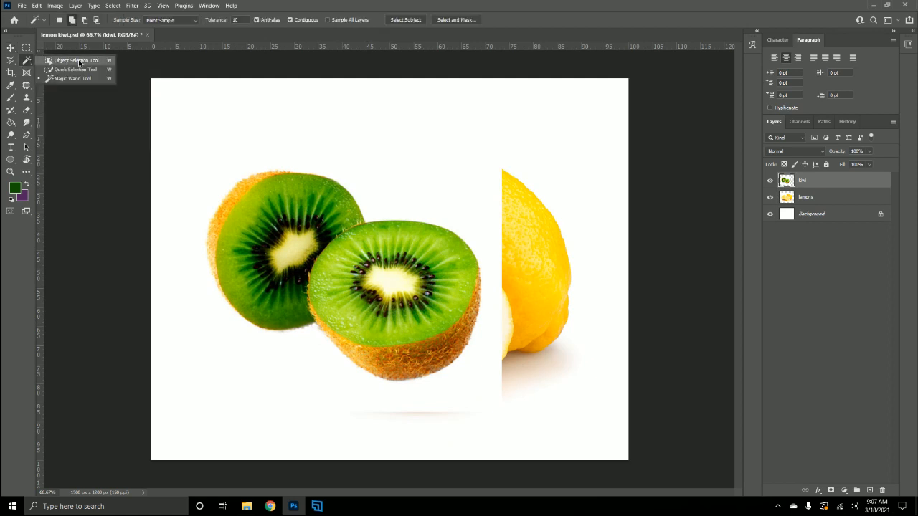
left_click(76, 70)
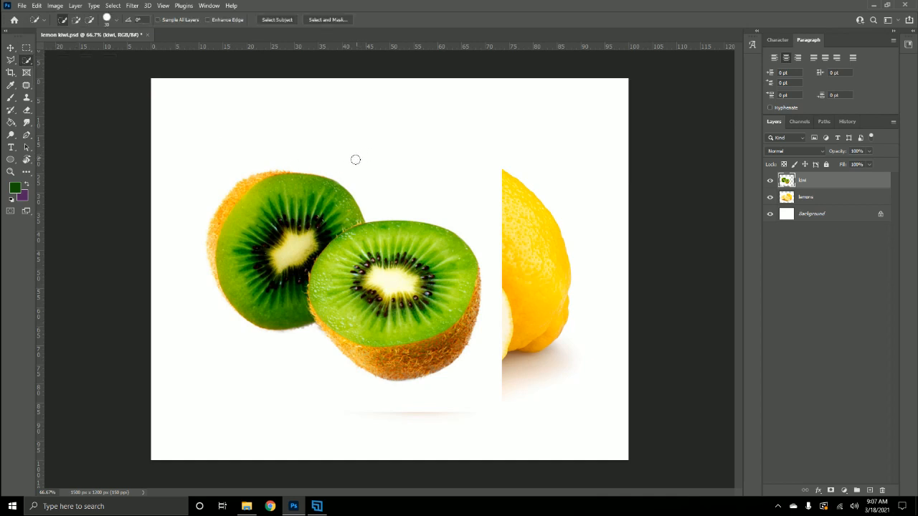
mouse_move(355, 161)
left_mouse_down()
mouse_move(392, 178)
mouse_move(484, 190)
mouse_move(496, 180)
mouse_move(485, 246)
mouse_move(495, 305)
mouse_move(487, 354)
mouse_move(466, 381)
left_mouse_up()
mouse_move(262, 279)
left_mouse_down()
mouse_move(233, 191)
mouse_move(249, 222)
left_mouse_up()
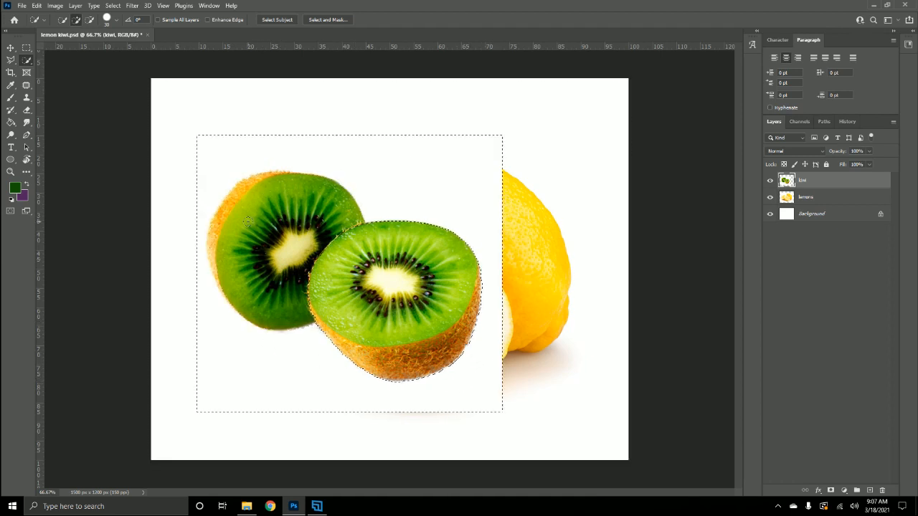
Step: Add the front kiwi's brown skin to the selection, leaving only its green cut face unselected
left_click_drag(406, 363, 461, 349)
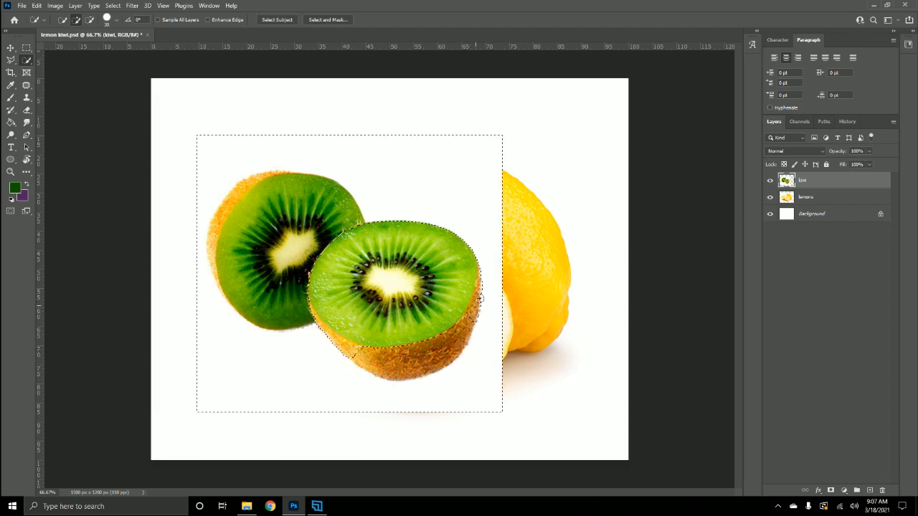
left_click_drag(481, 285, 482, 278)
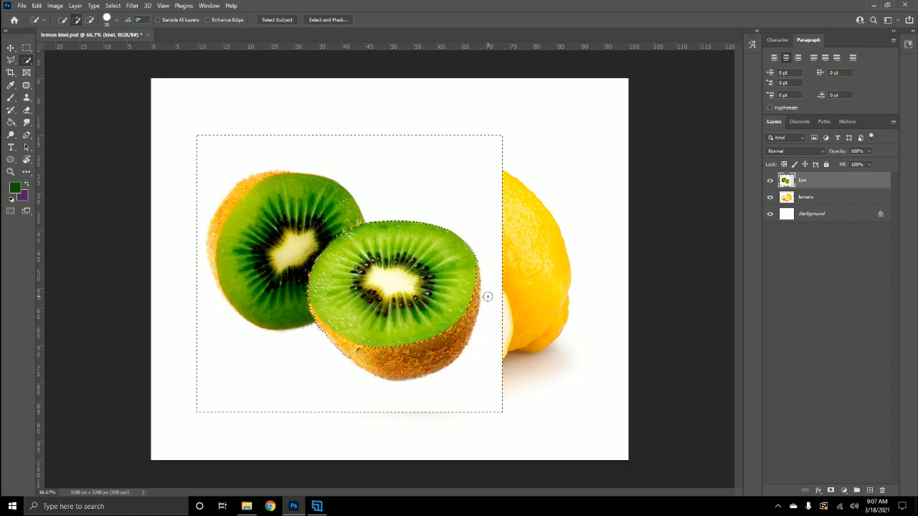
left_click_drag(338, 348, 343, 347)
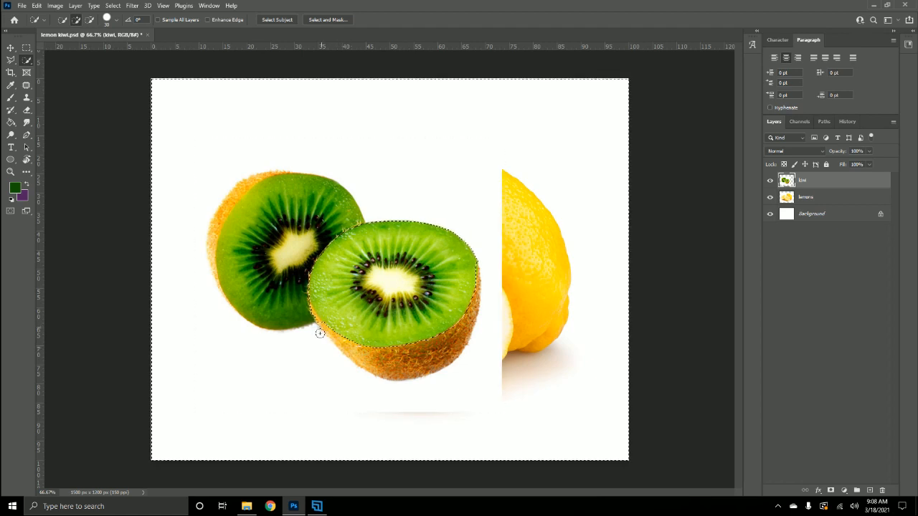
left_click_drag(320, 333, 321, 329)
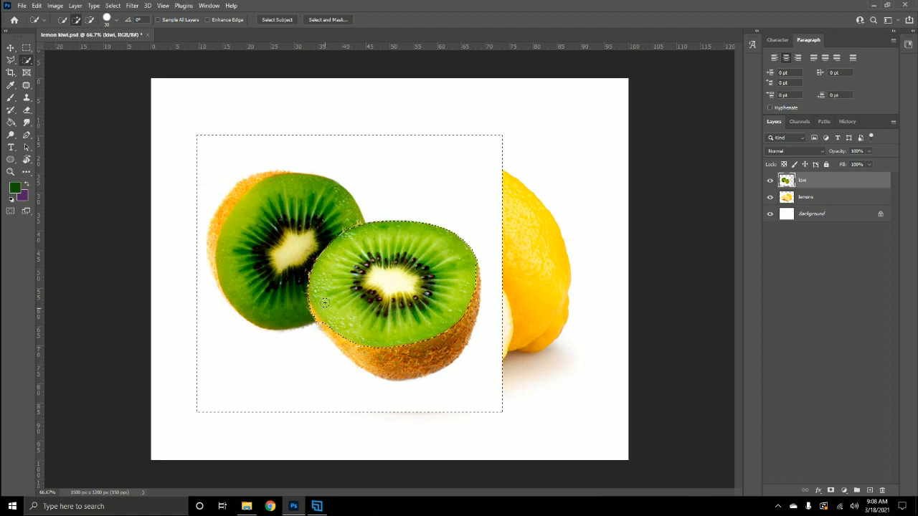
Step: Refine the selection along the lower edge of the front kiwi's green face with a smaller 10 px brush
key("bracketleft")
key("bracketleft")
left_click_drag(315, 320, 309, 315)
key("ctrl+plus")
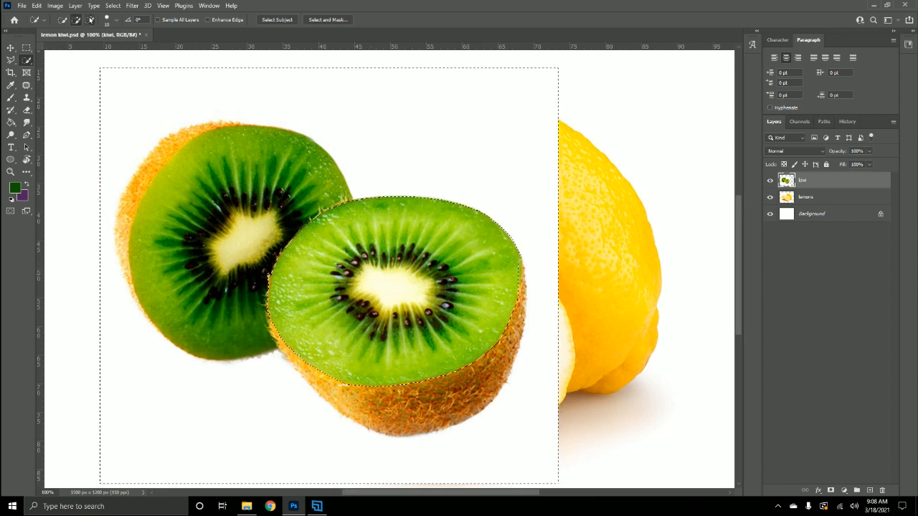
left_click(91, 19)
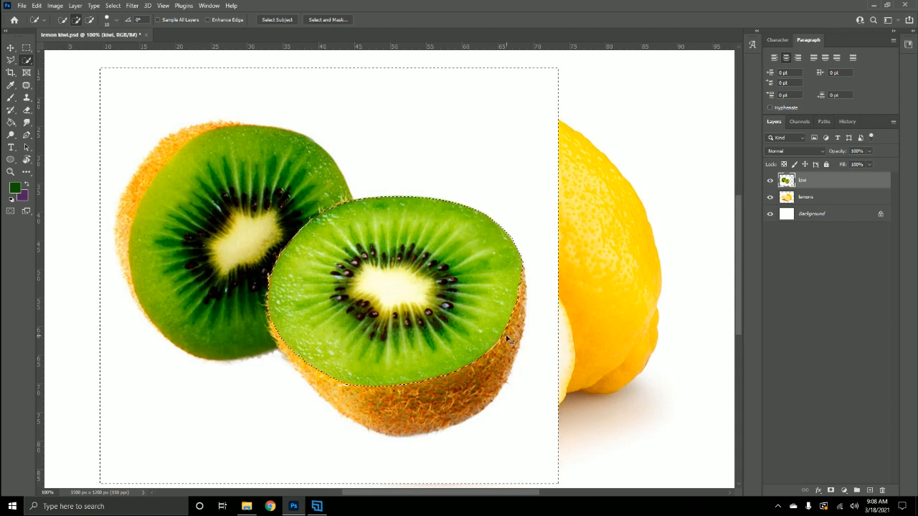
key("ctrl+minus")
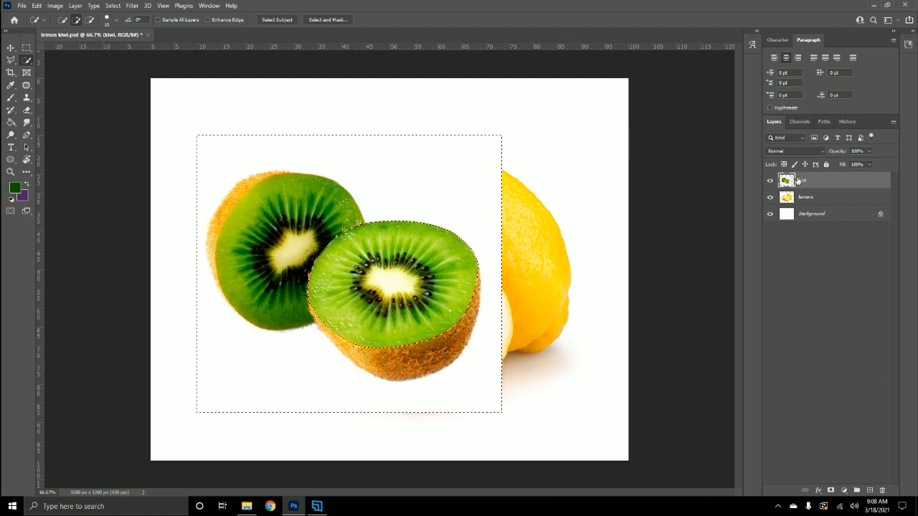
Step: Invert the selection and add a layer mask to the kiwi layer that keeps only the front green face
left_click(829, 490)
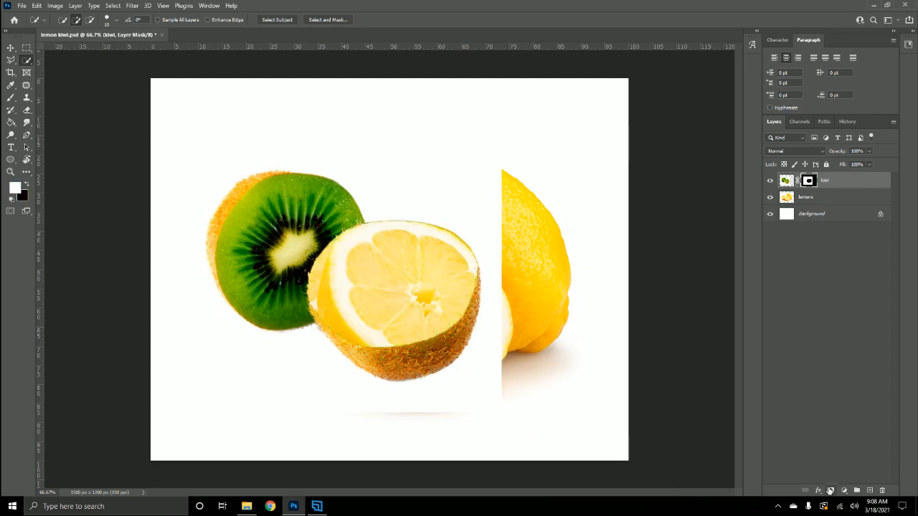
key("ctrl+z")
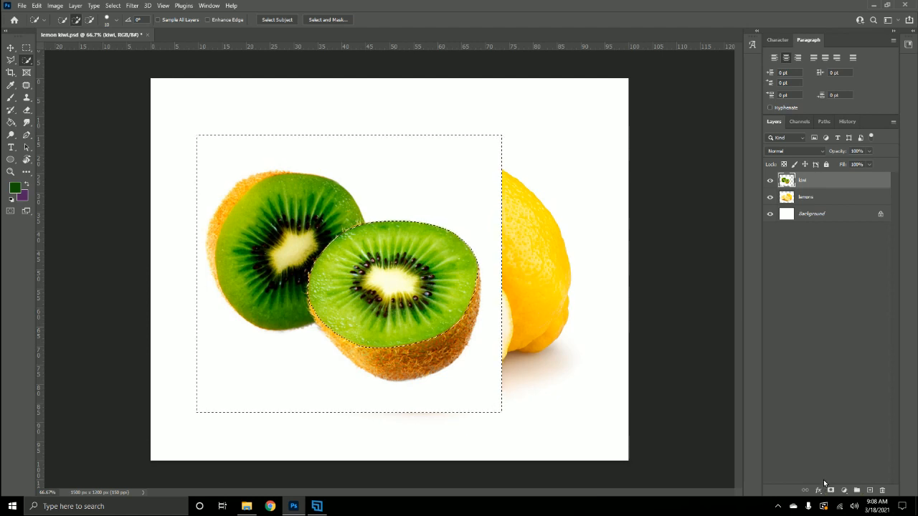
left_click(114, 6)
left_click(115, 40)
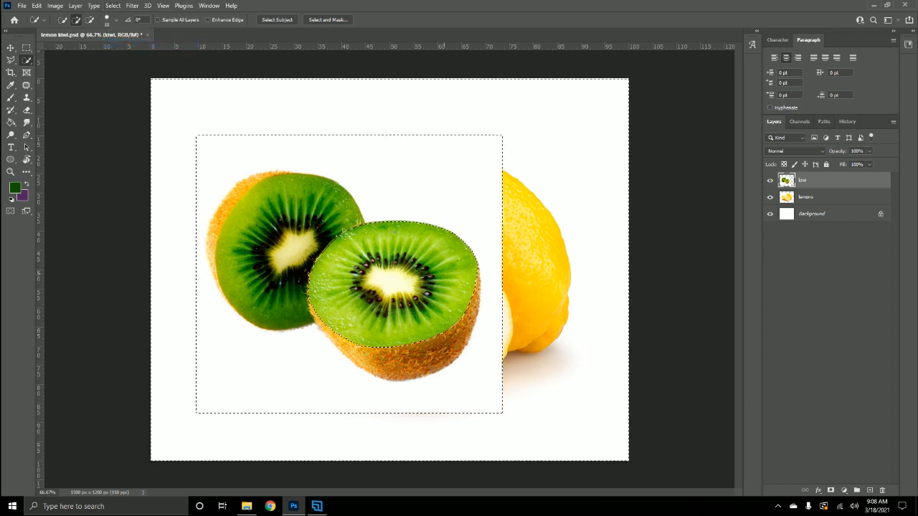
left_click(830, 491)
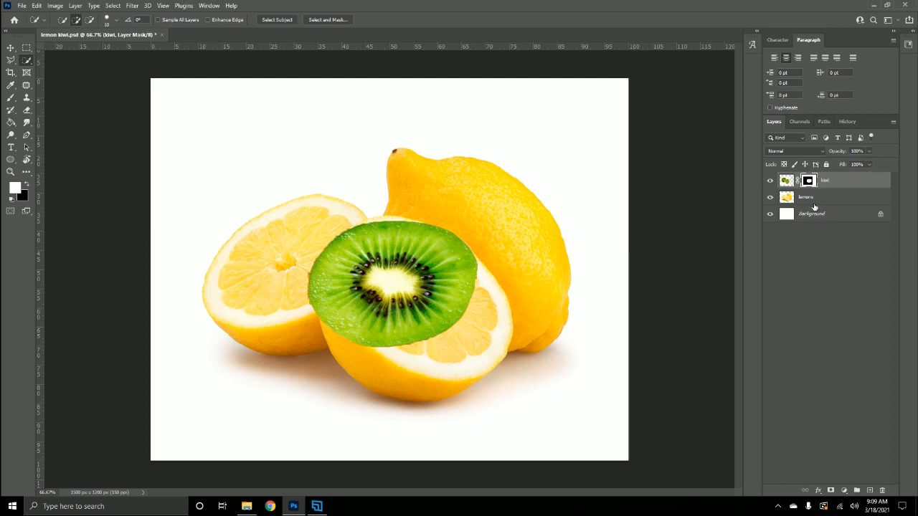
Step: Target the kiwi layer's mask and activate the Brush tool with black as the foreground color
key("ctrl+plus")
key("ctrl+plus")
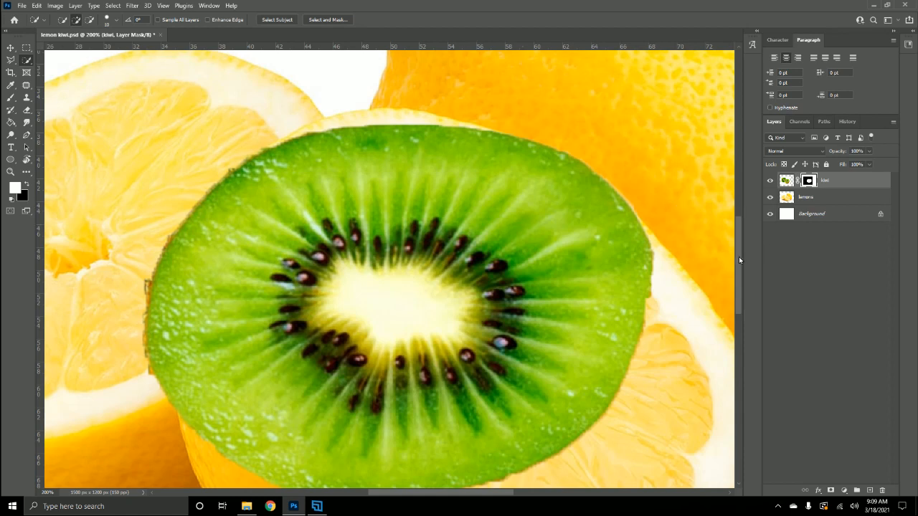
scroll(459, 323, "down", 2)
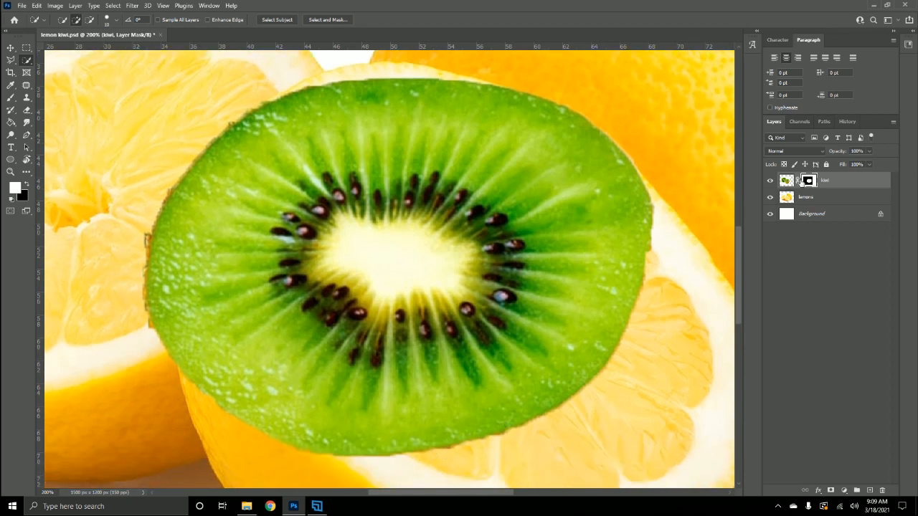
left_click(786, 180)
left_click(810, 181)
left_click(10, 98)
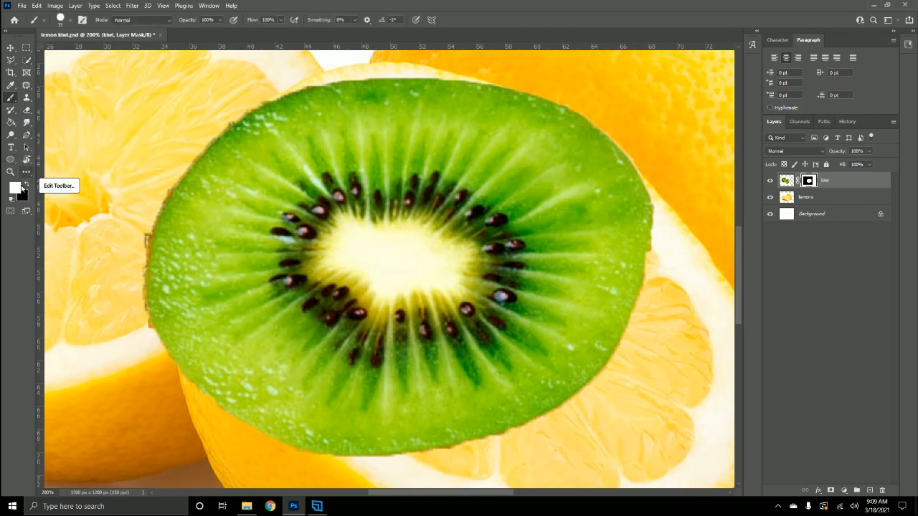
key("x")
left_click(71, 20)
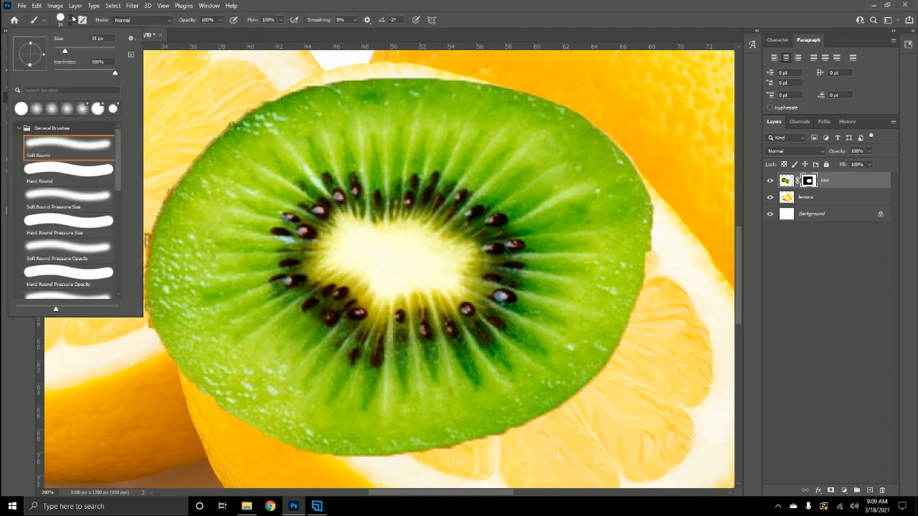
left_click(74, 19)
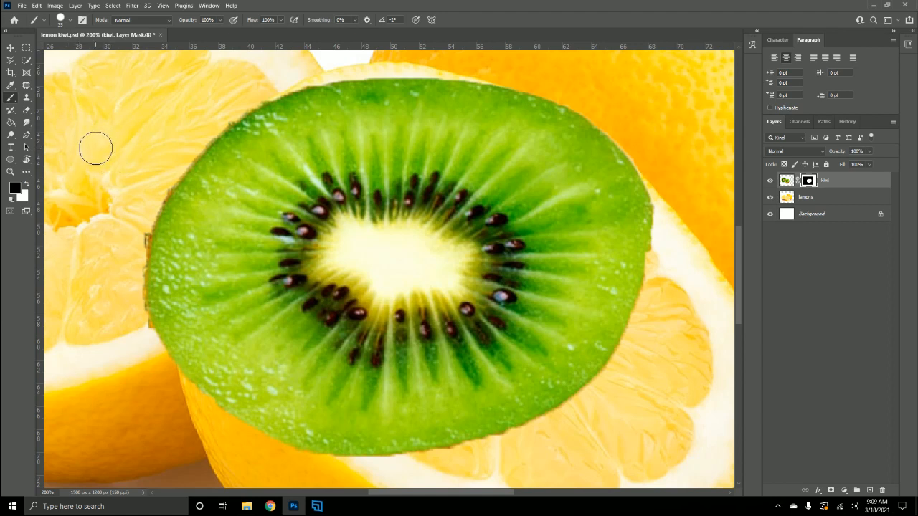
Step: Enlarge the brush to 150 px and keep black as the foreground color for painting on the kiwi mask
key("bracketright")
key("bracketright")
key("bracketright")
key("bracketright")
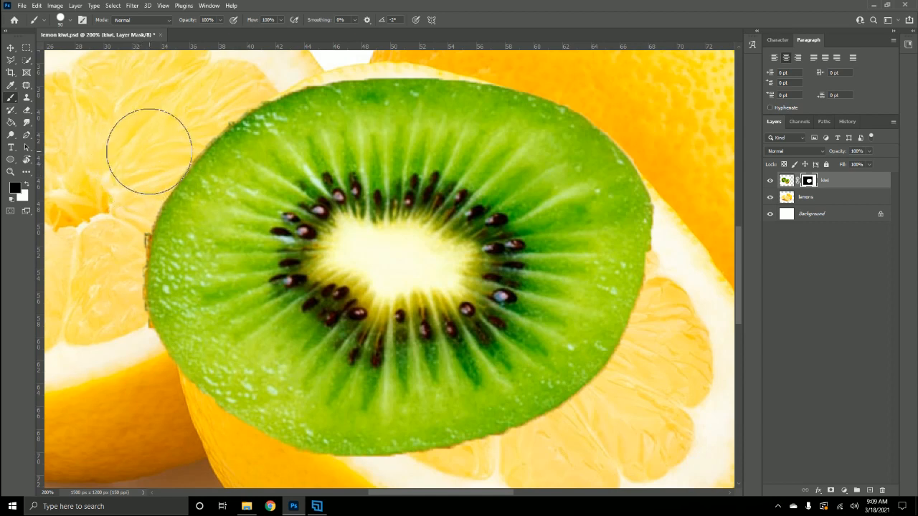
key("bracketright")
key("bracketright")
key("bracketright")
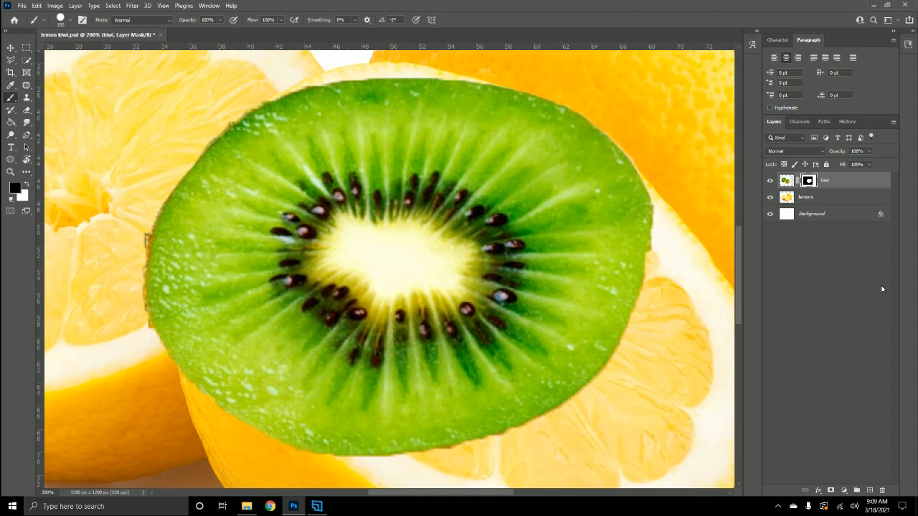
scroll(741, 265, "up", 3)
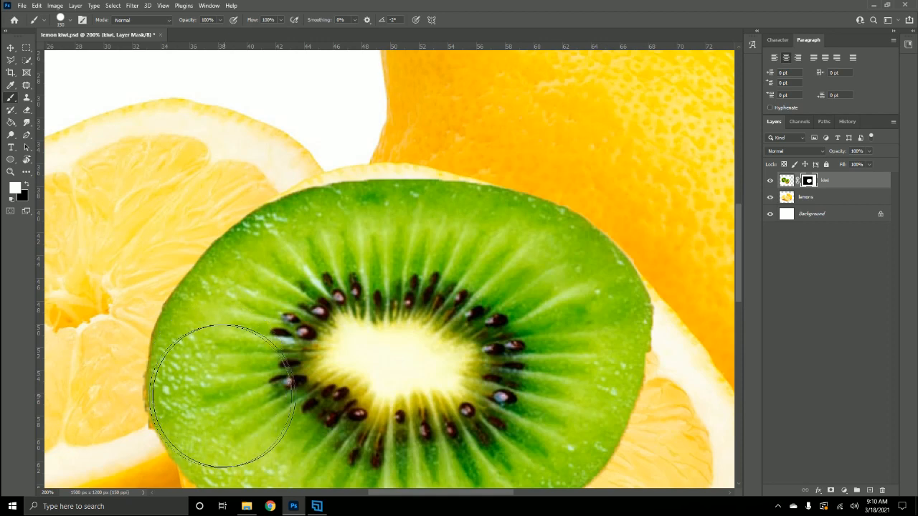
left_click(25, 184)
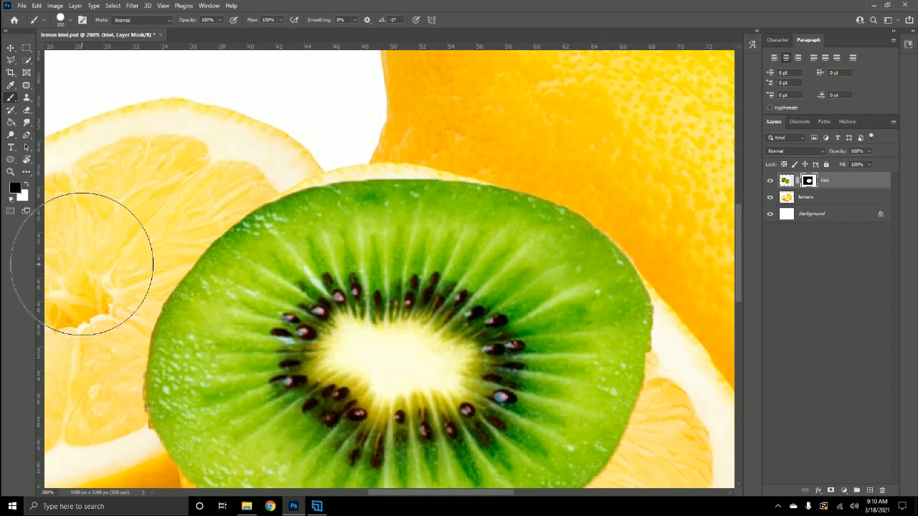
Step: Move the masked kiwi face with the Move tool onto the cut face of the front lemon half
left_click_drag(429, 495, 387, 494)
left_click_drag(738, 246, 739, 259)
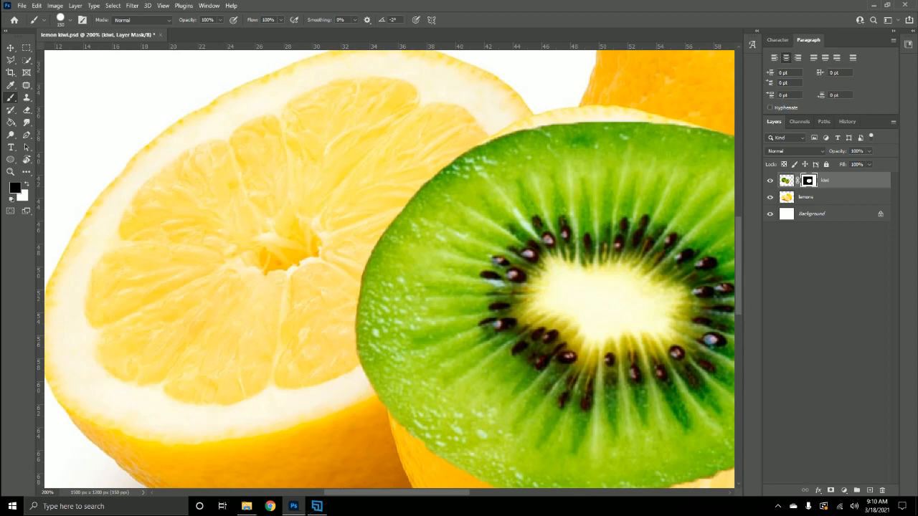
left_click_drag(453, 493, 526, 494)
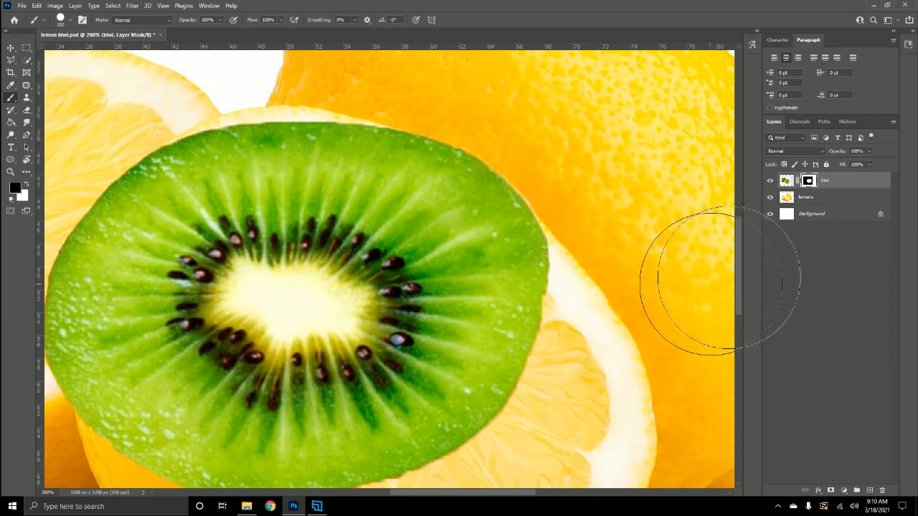
scroll(737, 306, "down", 5)
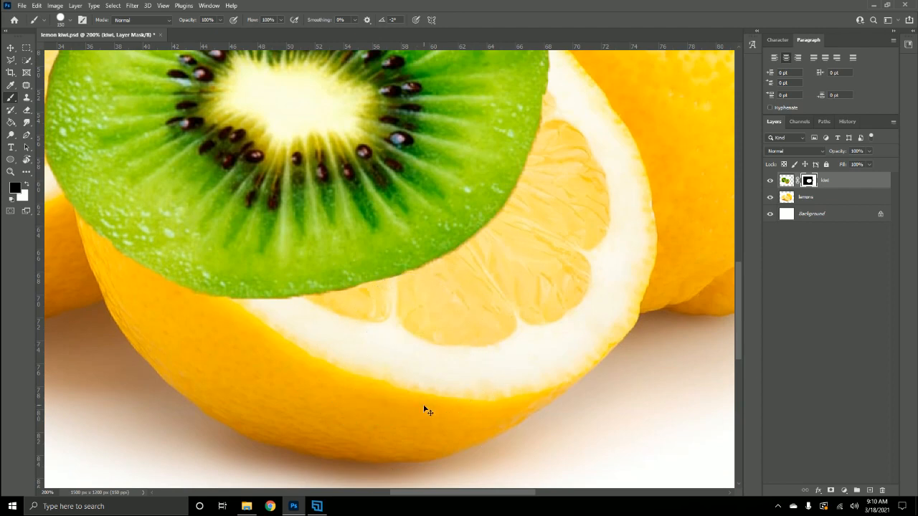
key("ctrl+0")
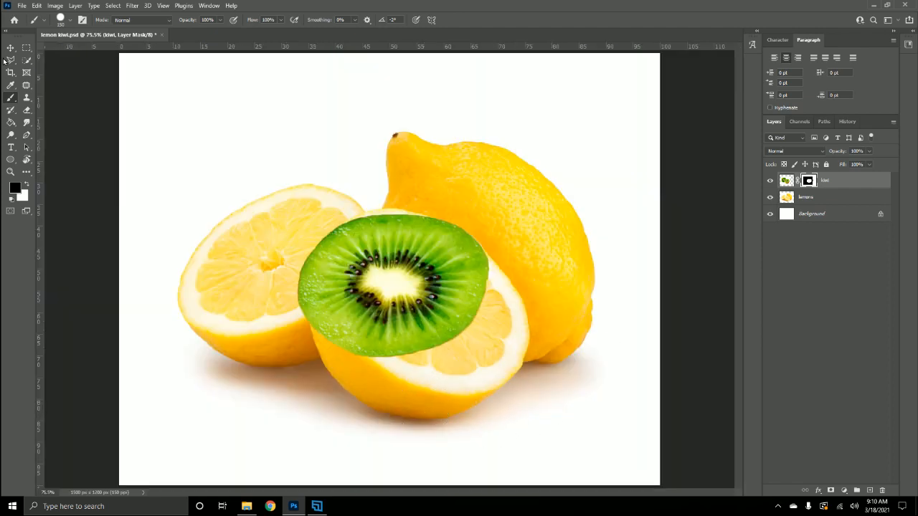
left_click(10, 48)
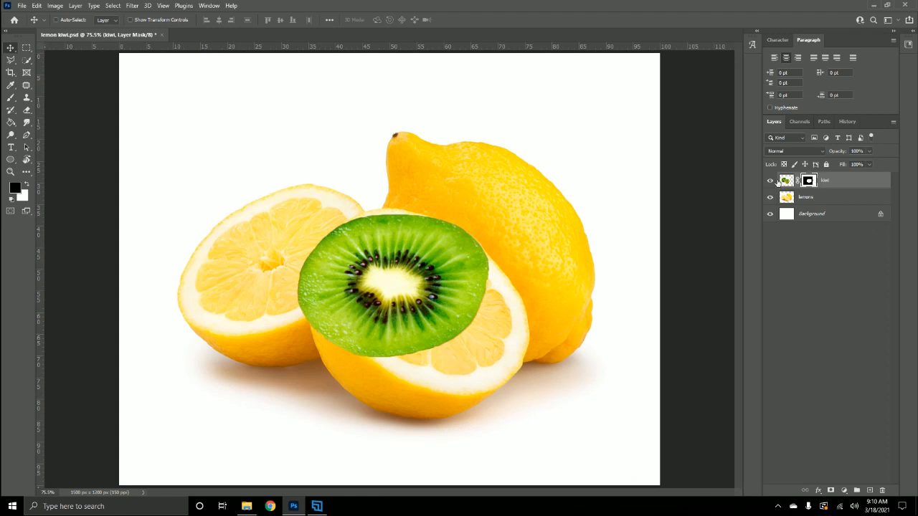
left_click(786, 181)
left_click_drag(371, 280, 400, 297)
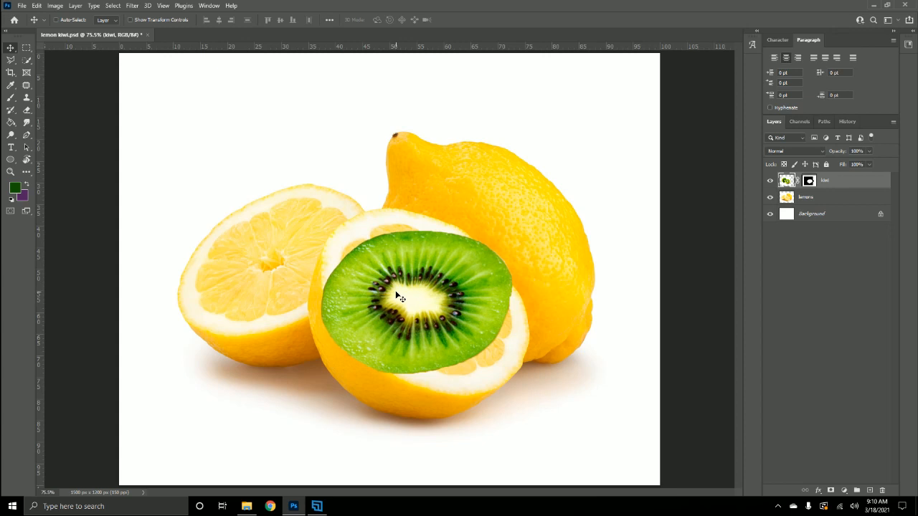
Step: Rotate the kiwi layer 36.75° with Free Transform and center its green face inside the front lemon half's rind
key("ctrl+t")
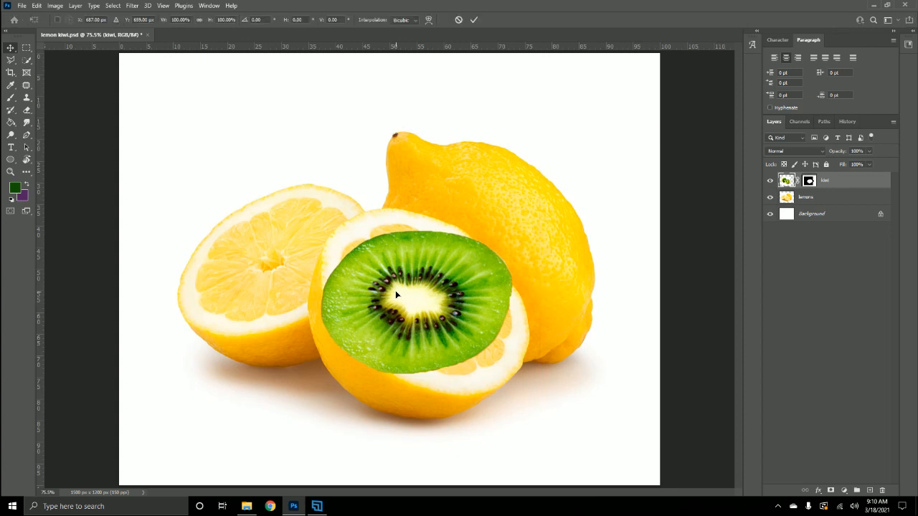
left_click_drag(564, 127, 601, 277)
left_click_drag(397, 345, 419, 304)
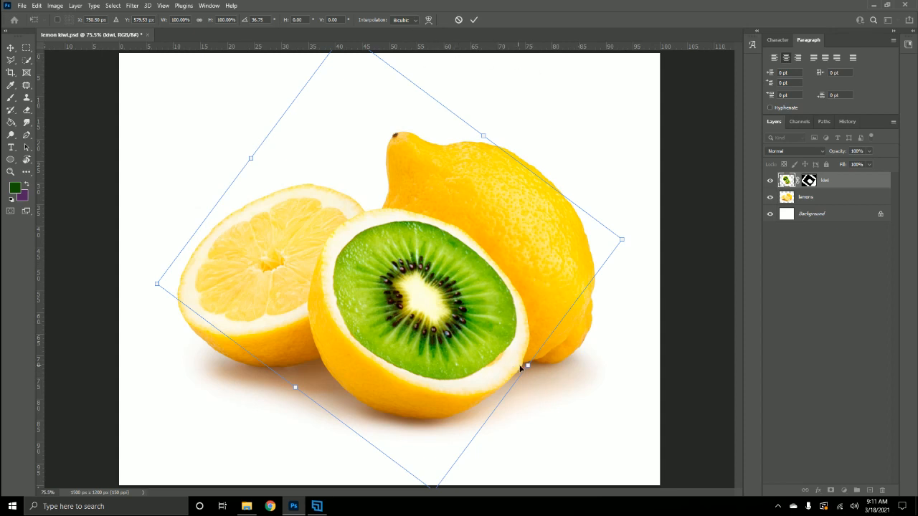
Step: Stretch the kiwi face slightly at both ends to fill the front lemon half's cut face, and apply the transform
left_click_drag(527, 365, 529, 368)
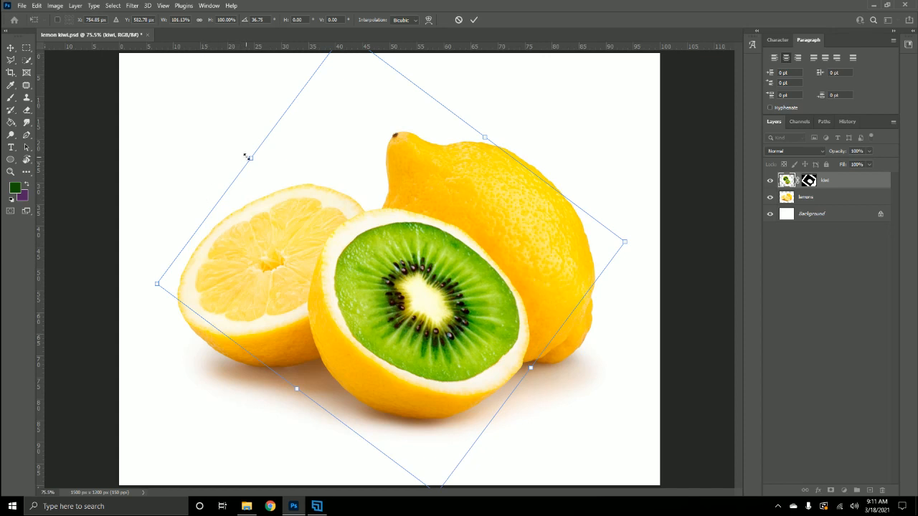
left_click_drag(251, 157, 243, 147)
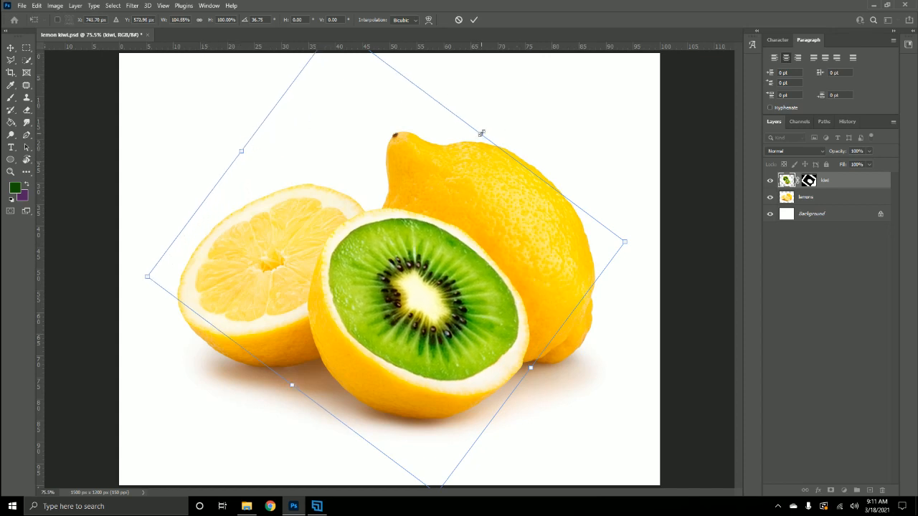
left_click_drag(481, 133, 481, 134)
left_click_drag(530, 369, 534, 371)
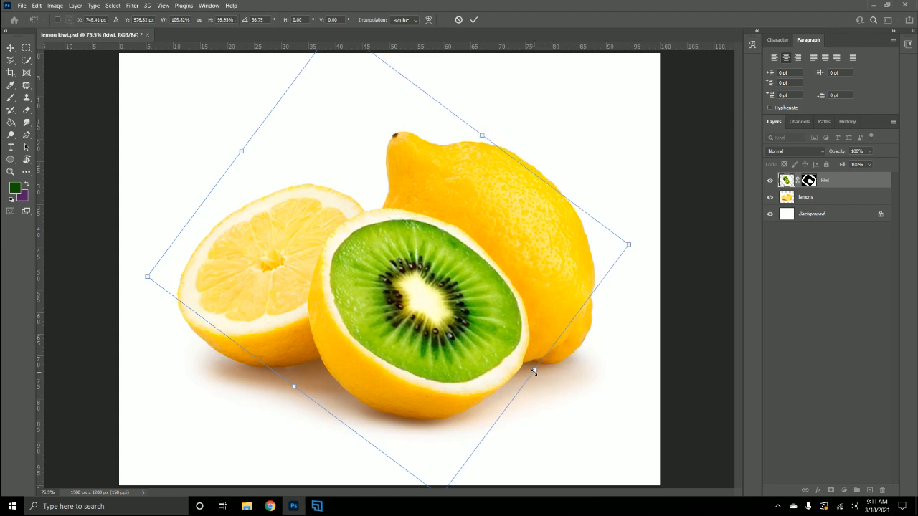
left_click(475, 20)
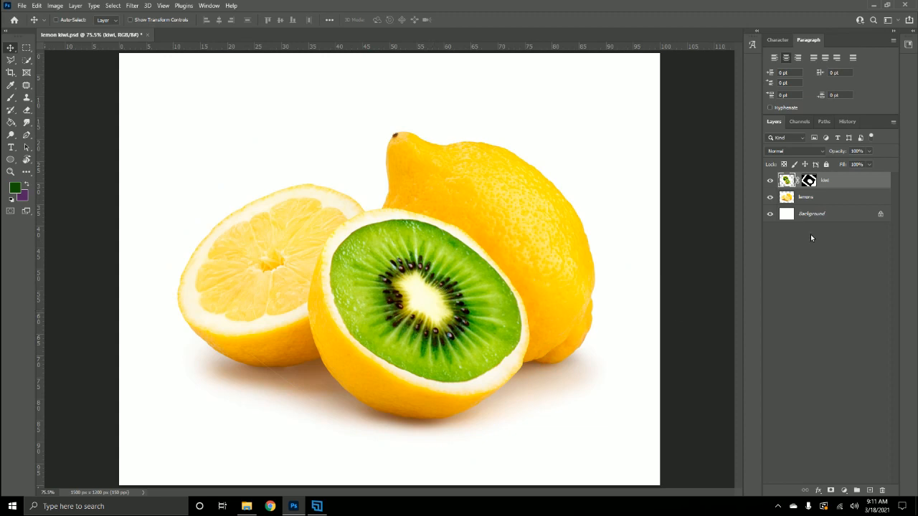
Step: Duplicate the kiwi layer as kiwi copy and hide the original kiwi layer
right_click(854, 181)
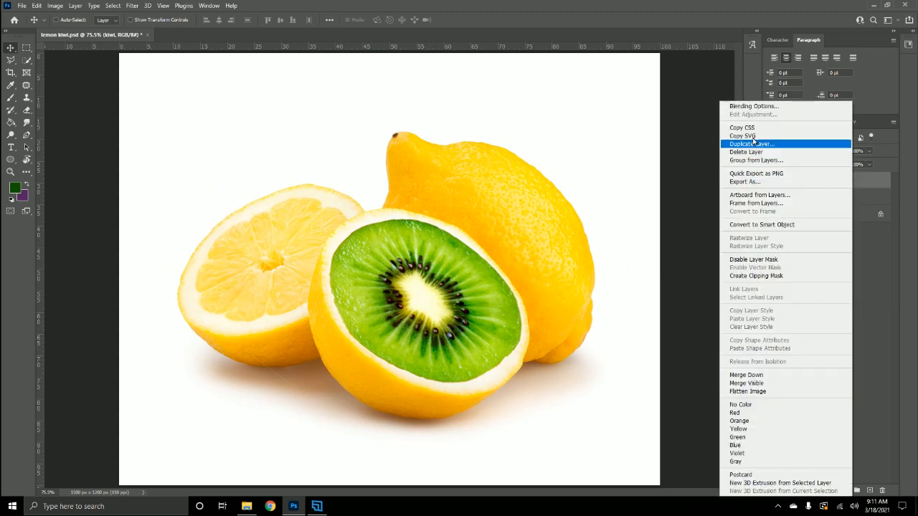
left_click(746, 144)
key("Return")
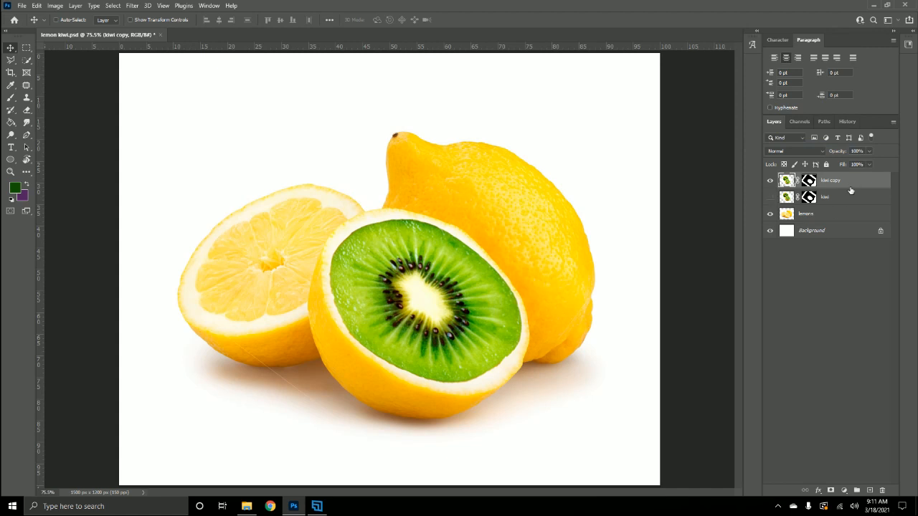
Step: Start a Warp on the kiwi copy layer and pull the two right corners and upper right handle inward
left_click(37, 6)
mouse_move(66, 224)
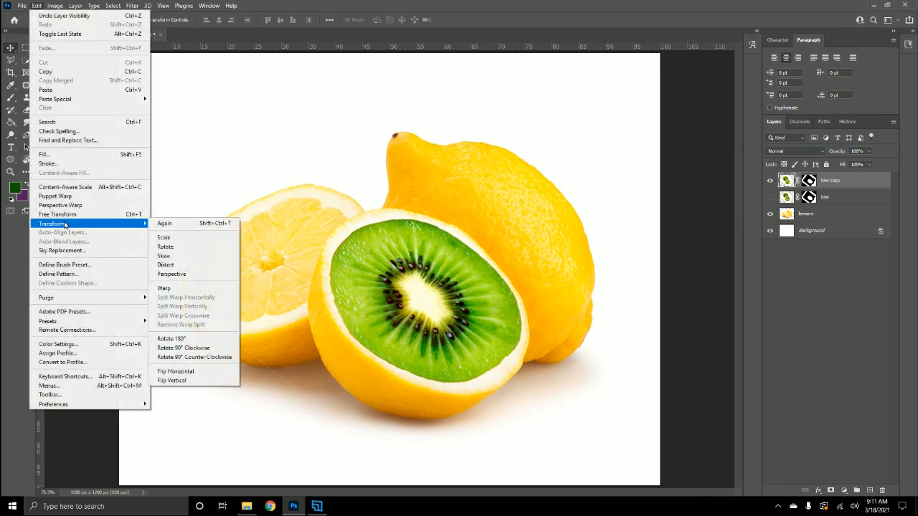
left_click(180, 290)
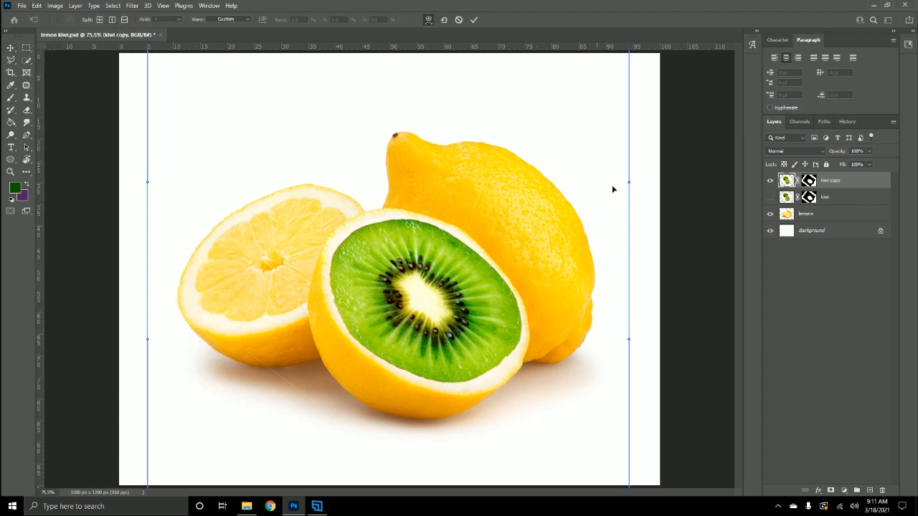
key("ctrl+minus")
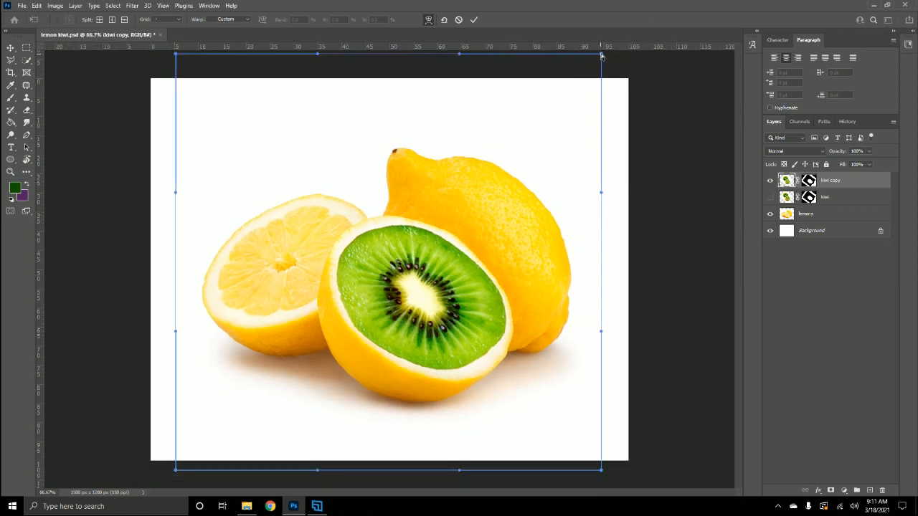
left_click_drag(601, 56, 590, 68)
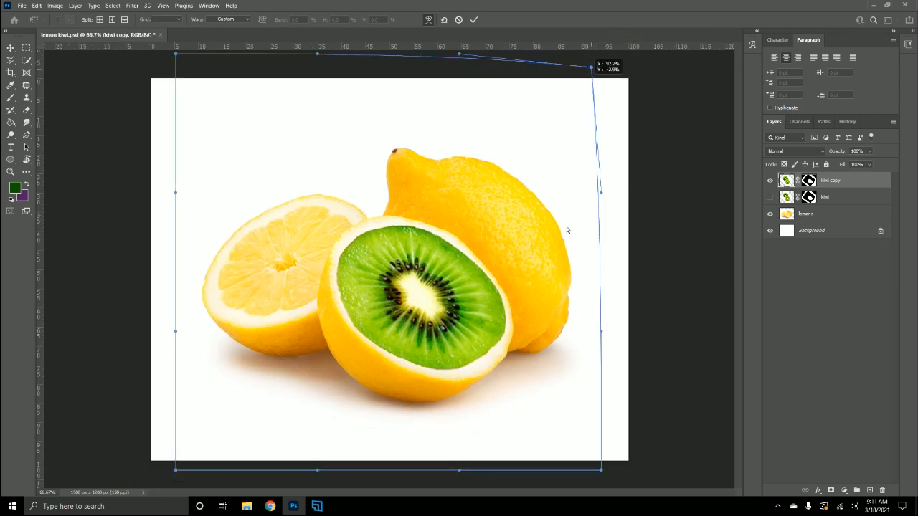
mouse_move(602, 195)
left_mouse_down()
mouse_move(590, 213)
mouse_move(592, 201)
left_mouse_up()
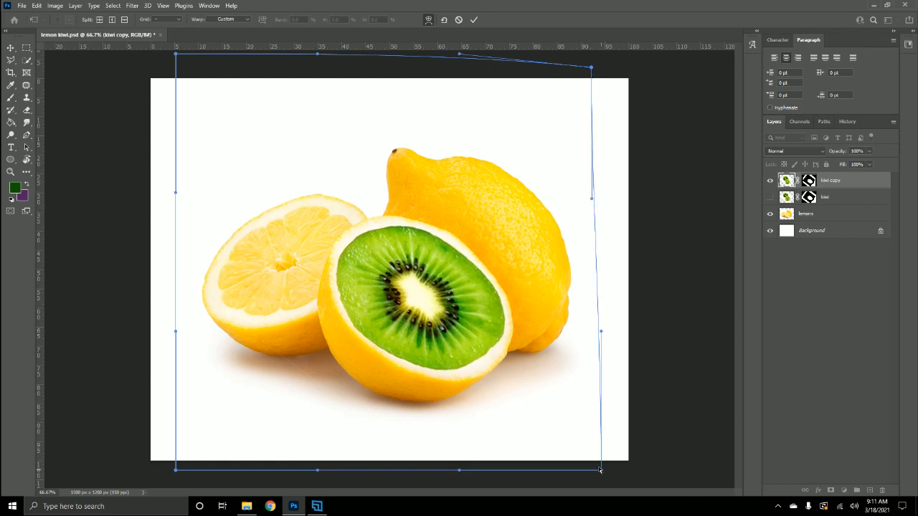
left_click_drag(600, 470, 580, 474)
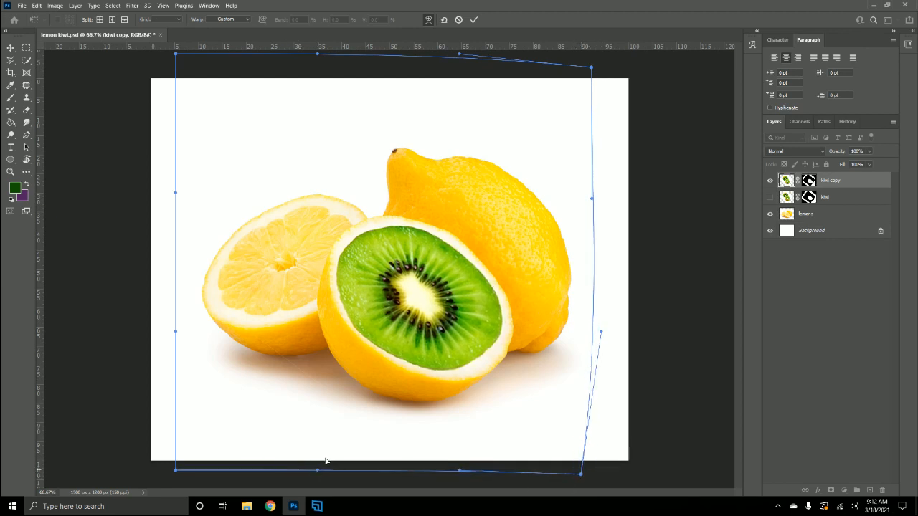
Step: Warp the kiwi copy's lower and upper left edges inward, ease the upper right handle outward, and apply the warp
left_click_drag(318, 470, 338, 448)
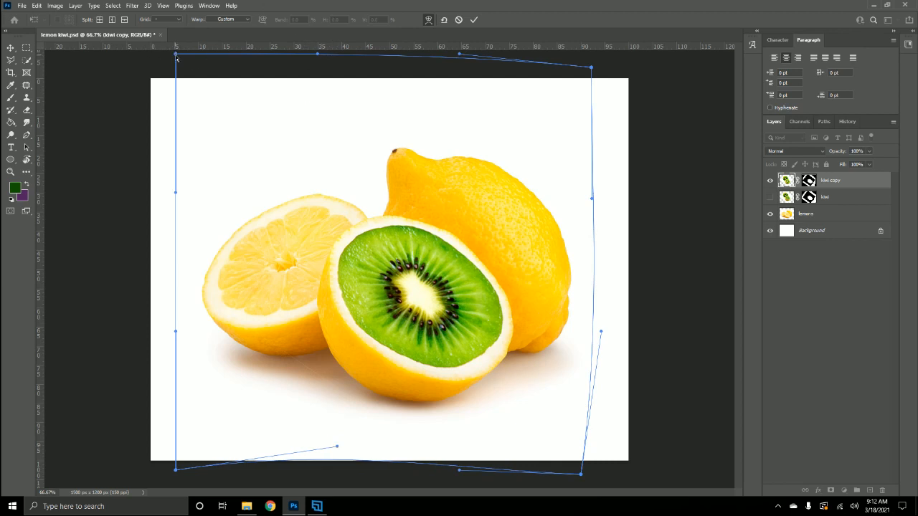
left_click_drag(177, 58, 188, 69)
left_click_drag(176, 192, 200, 196)
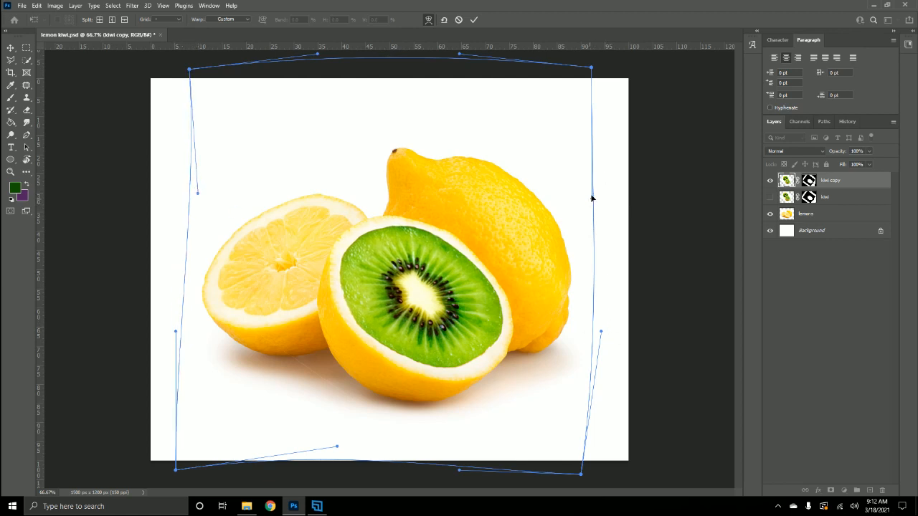
left_click_drag(582, 207, 600, 195)
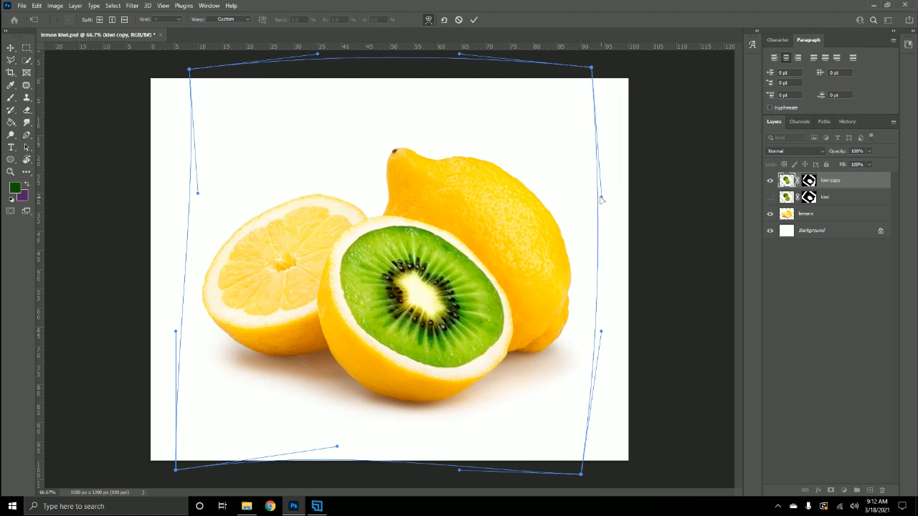
left_click(473, 18)
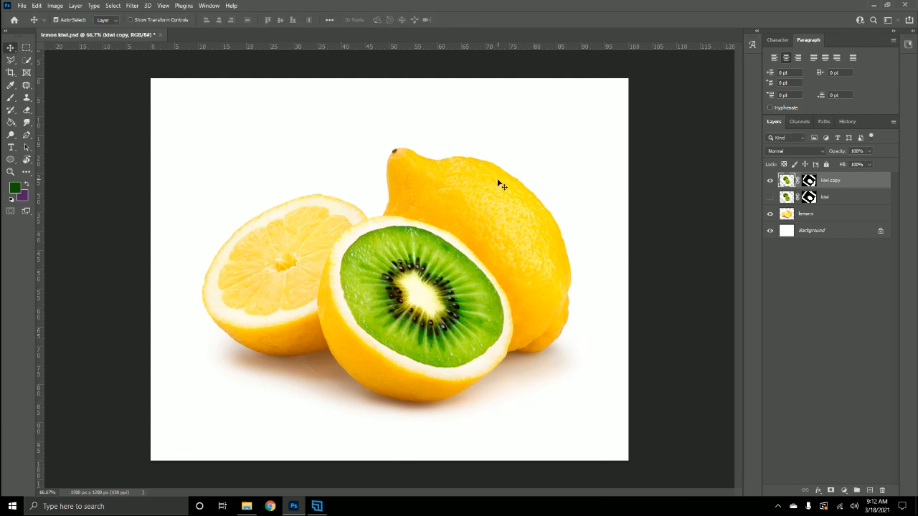
Step: Target the kiwi copy layer's mask and set up the Brush tool with 48% hardness
key("ctrl")
key("ctrl+plus")
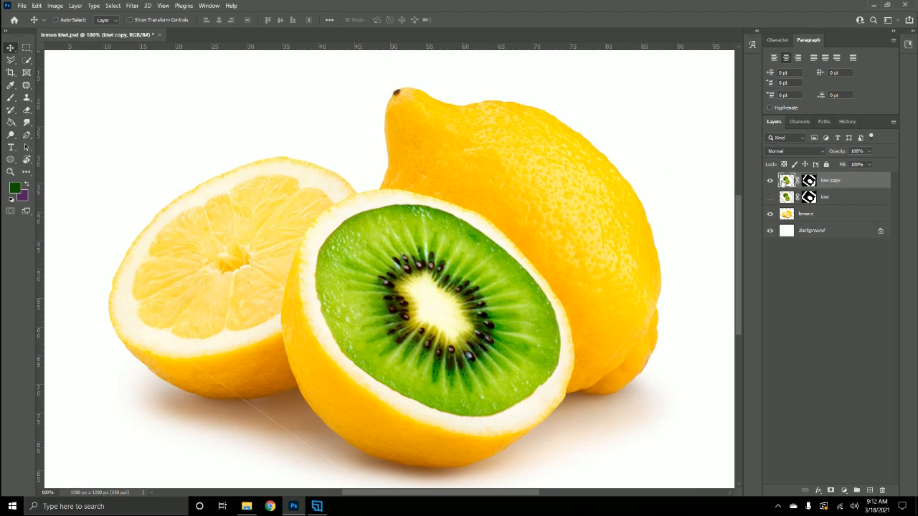
left_click(809, 181)
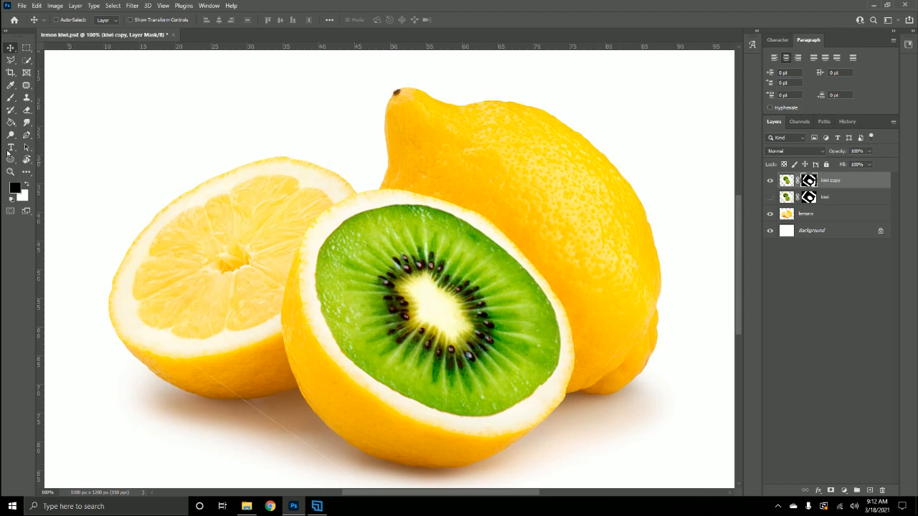
left_click(11, 98)
left_click(43, 21)
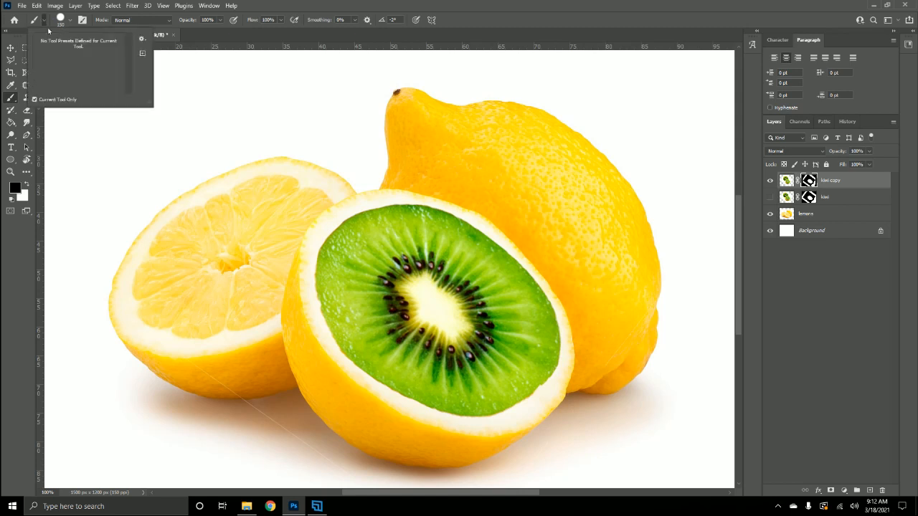
left_click(45, 23)
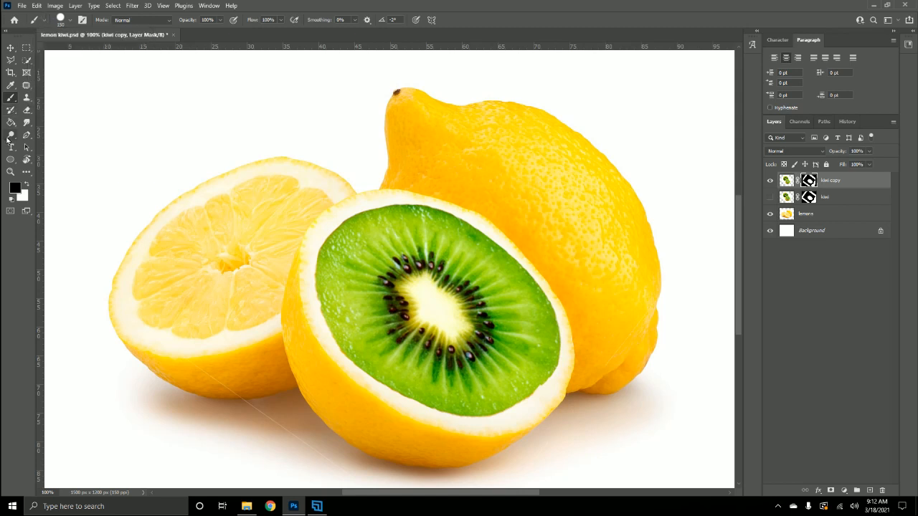
left_click(42, 20)
left_click(72, 20)
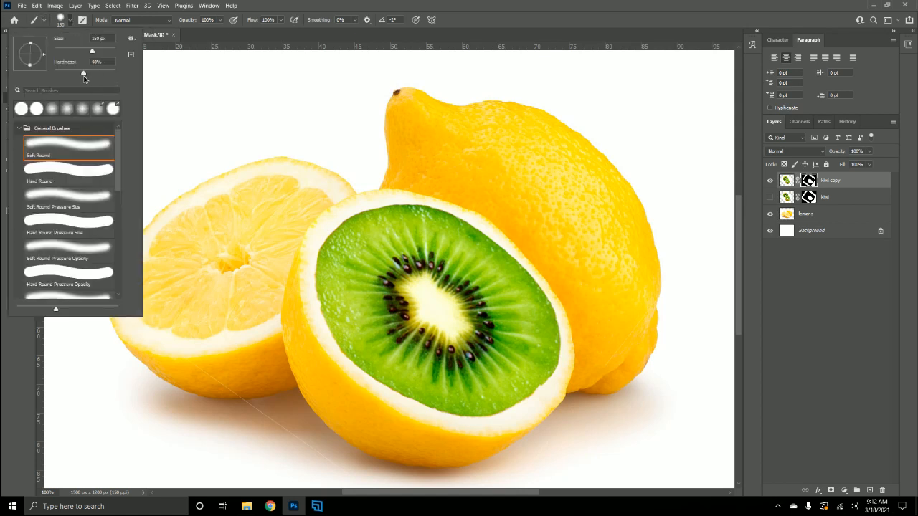
left_click(69, 19)
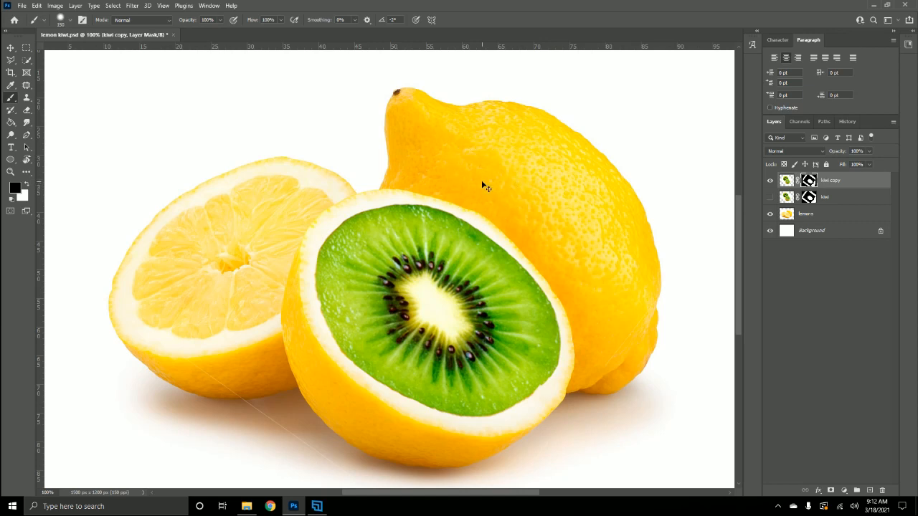
Step: Shrink the brush to 80 px and paint black on the kiwi copy mask along the green face's top edge
key("ctrl+plus")
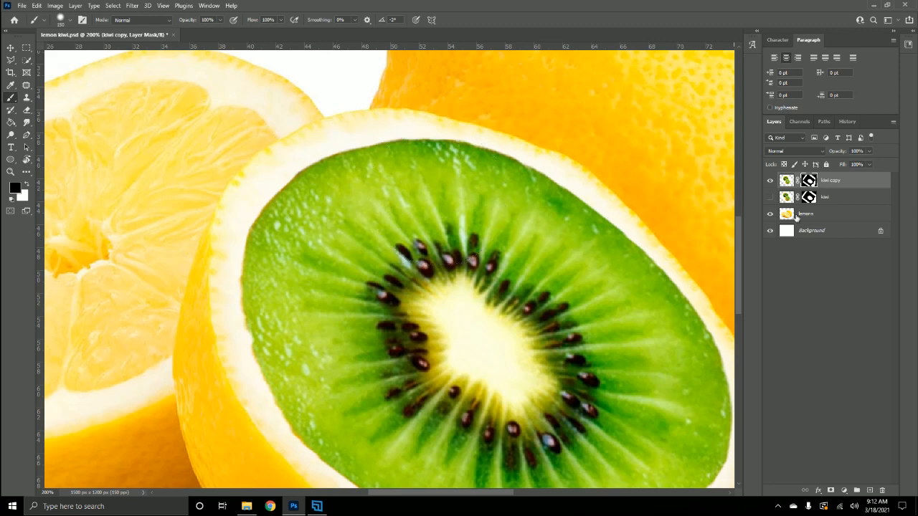
key("bracketleft")
key("bracketleft")
key("bracketleft")
key("bracketleft")
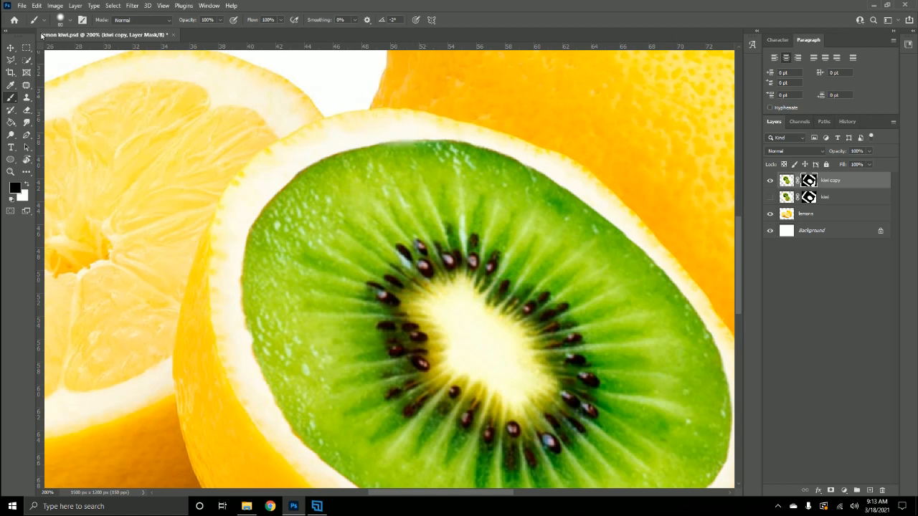
Step: Increase the brush hardness and reduce the brush to 50 px for touching up the kiwi copy mask's edge
left_click(71, 20)
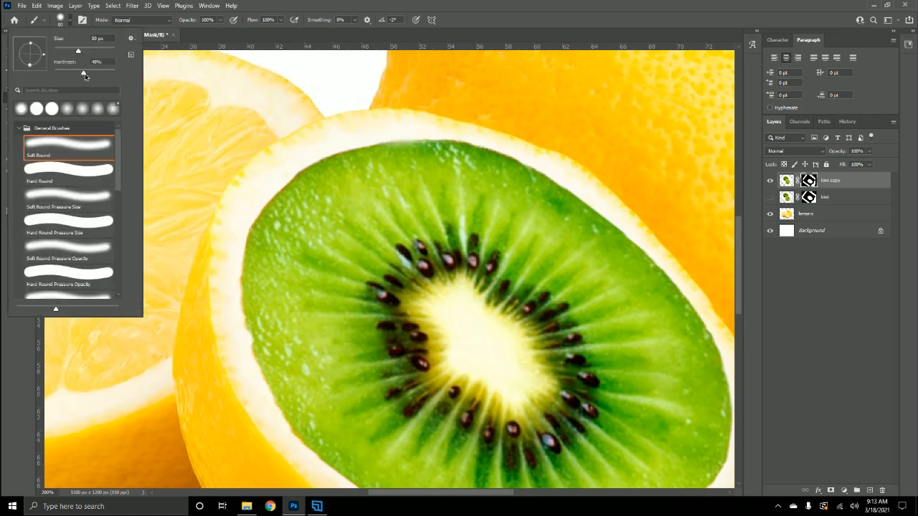
left_click_drag(85, 73, 97, 73)
left_click(71, 21)
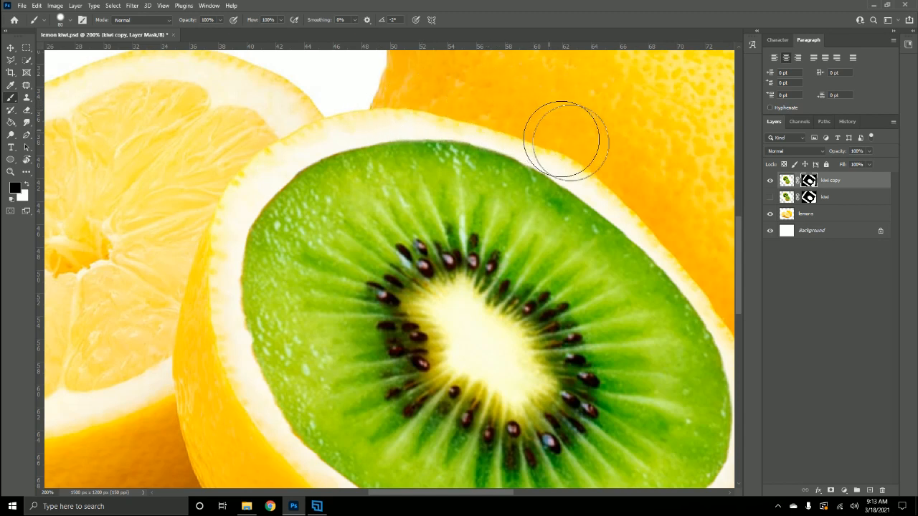
key("bracketleft")
key("bracketleft")
key("bracketleft")
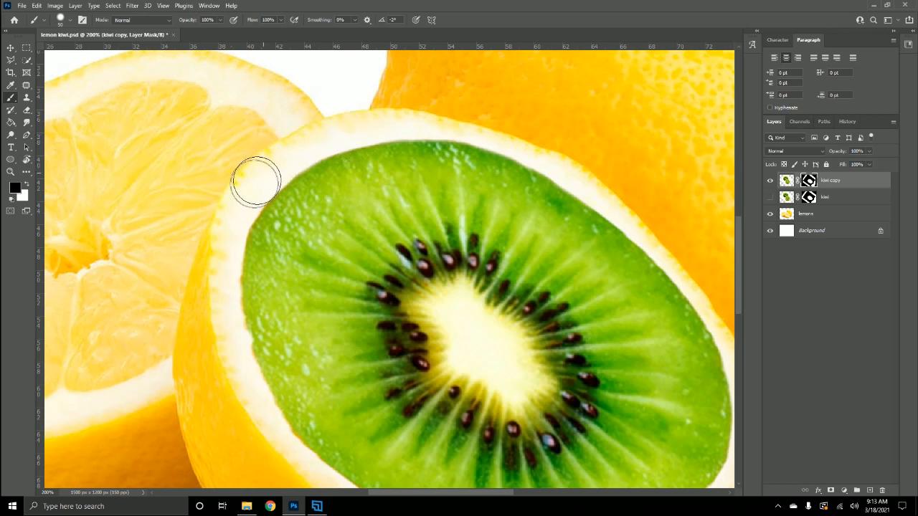
Step: Paint black on the kiwi copy mask along the green face's upper left edge, enlarge the brush, and check the remaining edges
left_click_drag(269, 176, 235, 199)
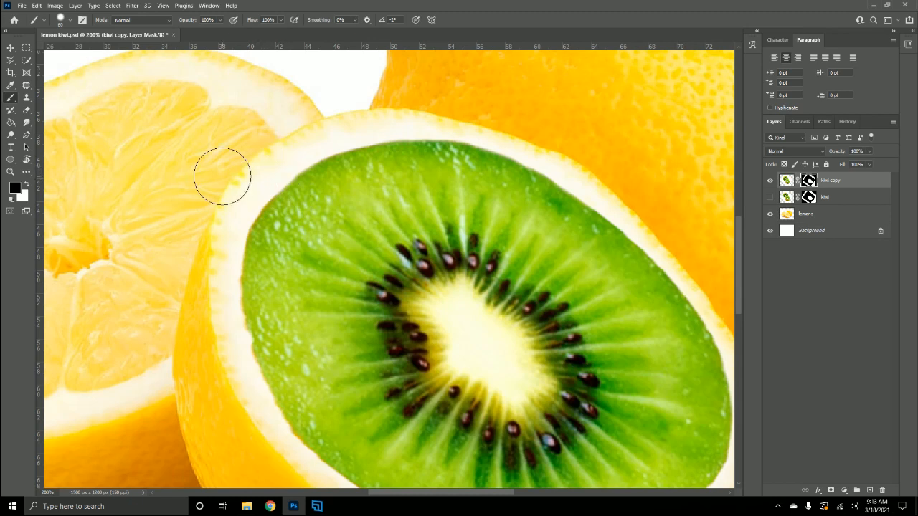
key("bracketright")
key("bracketright")
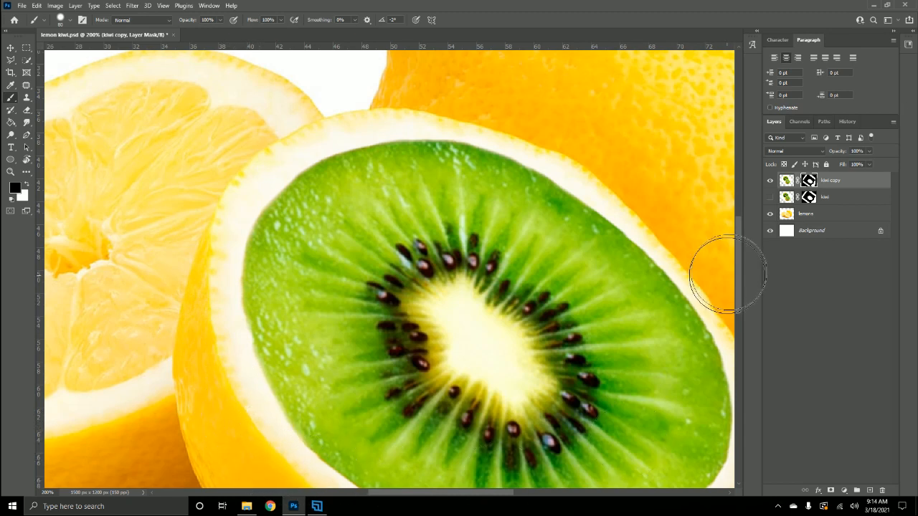
left_click_drag(736, 270, 740, 289)
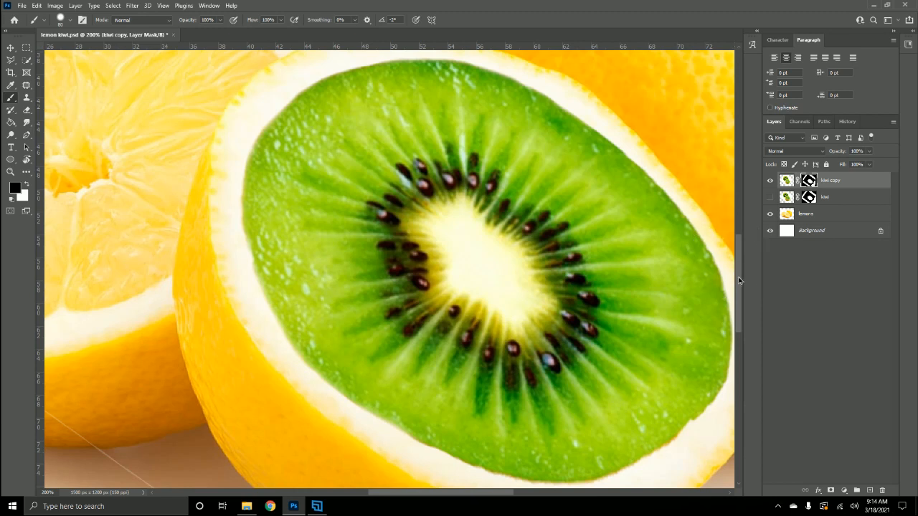
scroll(739, 279, "down", 3)
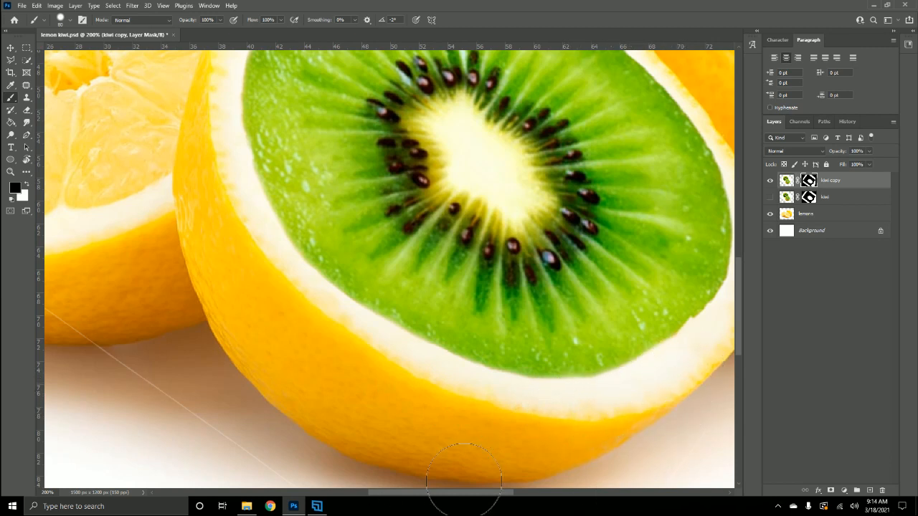
left_click_drag(486, 493, 534, 494)
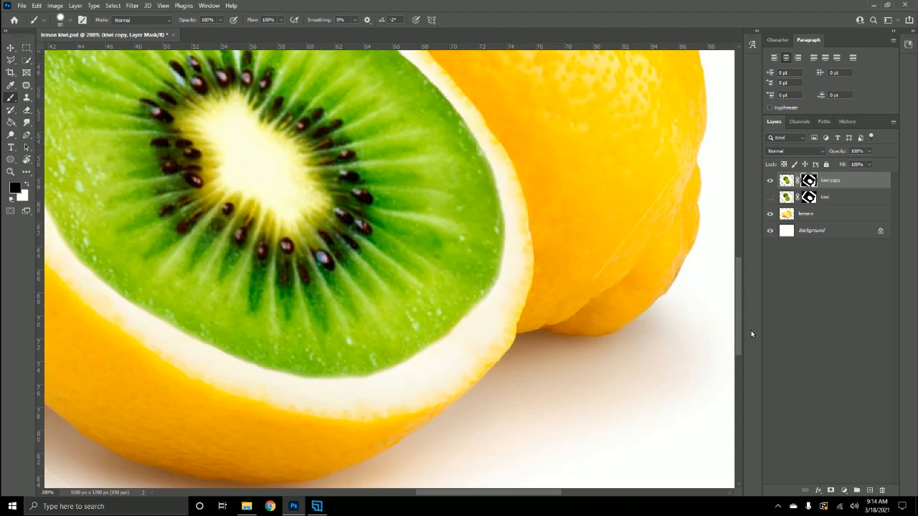
left_click_drag(739, 337, 741, 307)
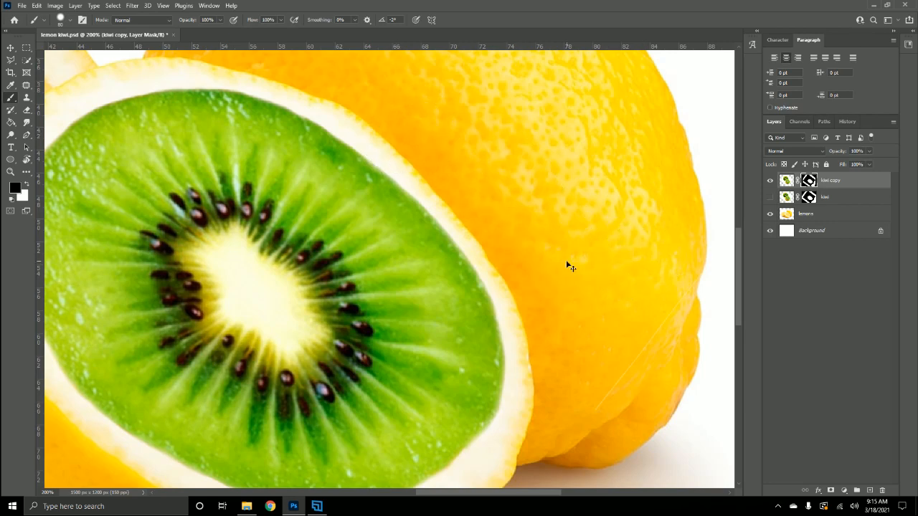
Step: Fit the whole image in view, activate the Move tool, and target the kiwi copy layer's image instead of its mask
key("ctrl+0")
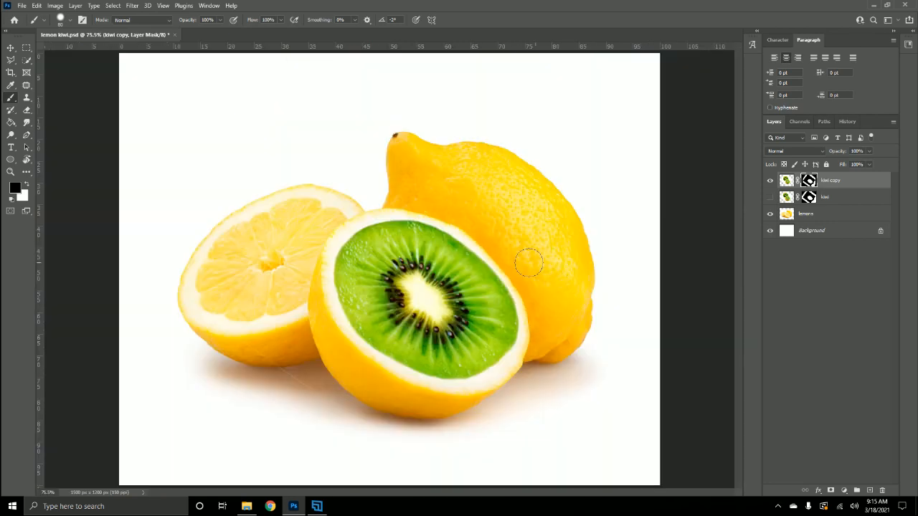
left_click(8, 48)
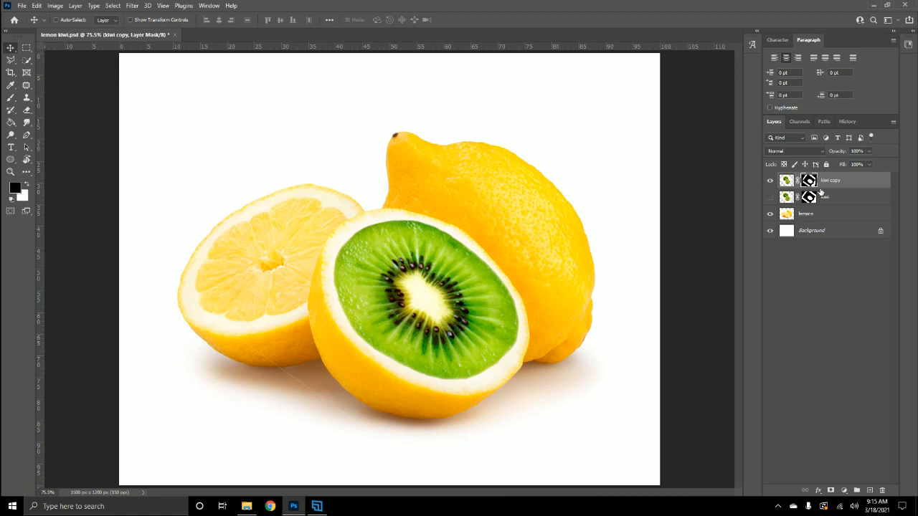
left_click(786, 182)
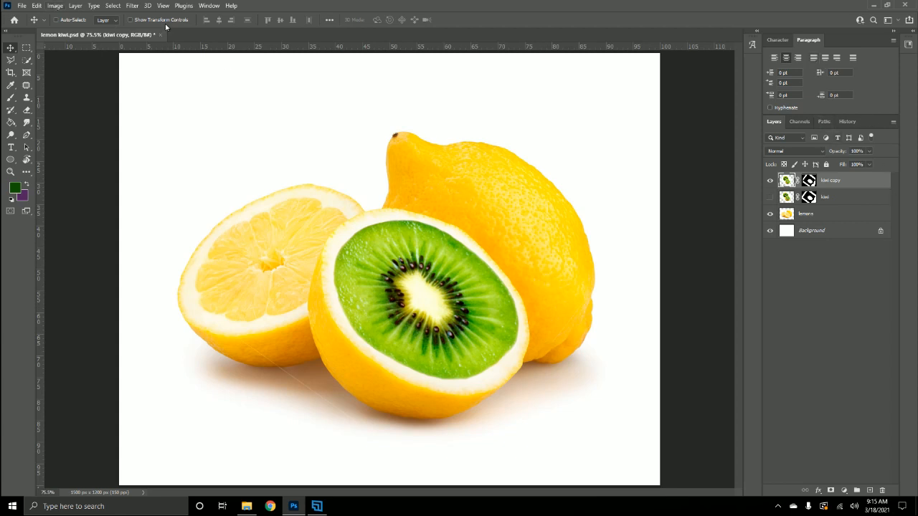
left_click(204, 6)
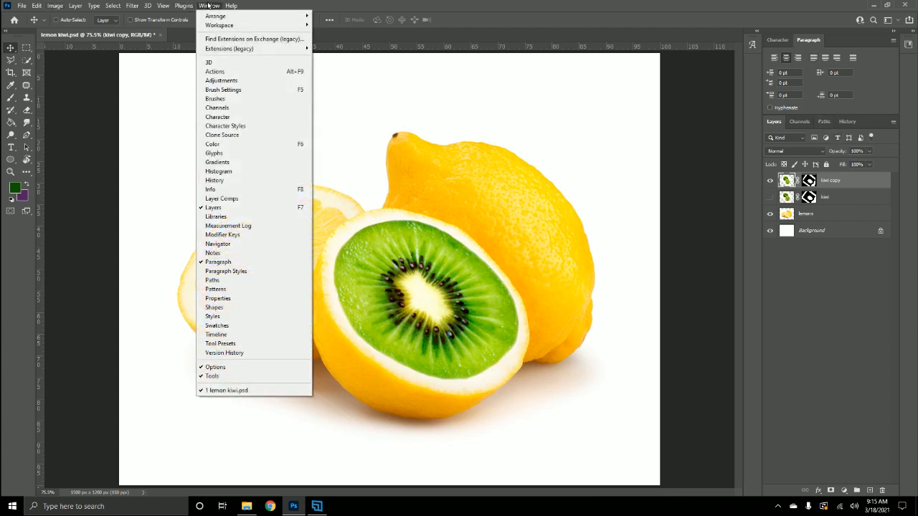
left_click(223, 81)
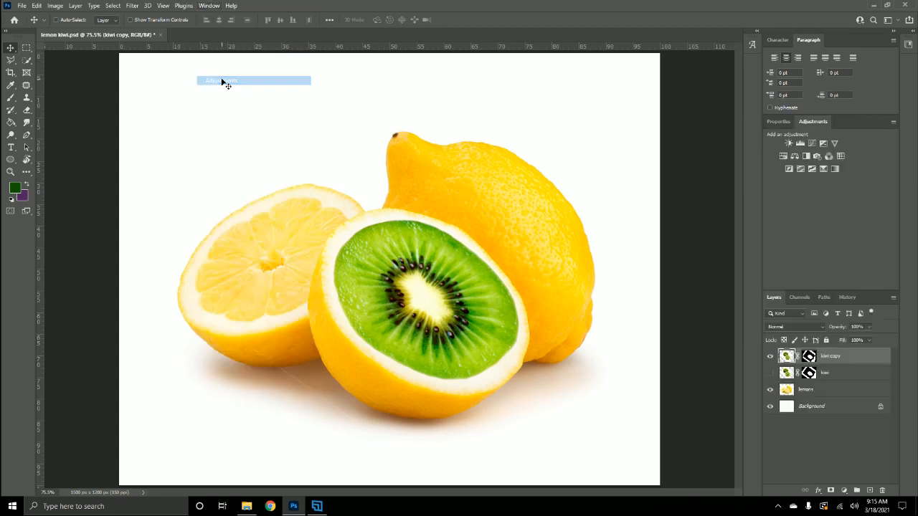
left_click(789, 144)
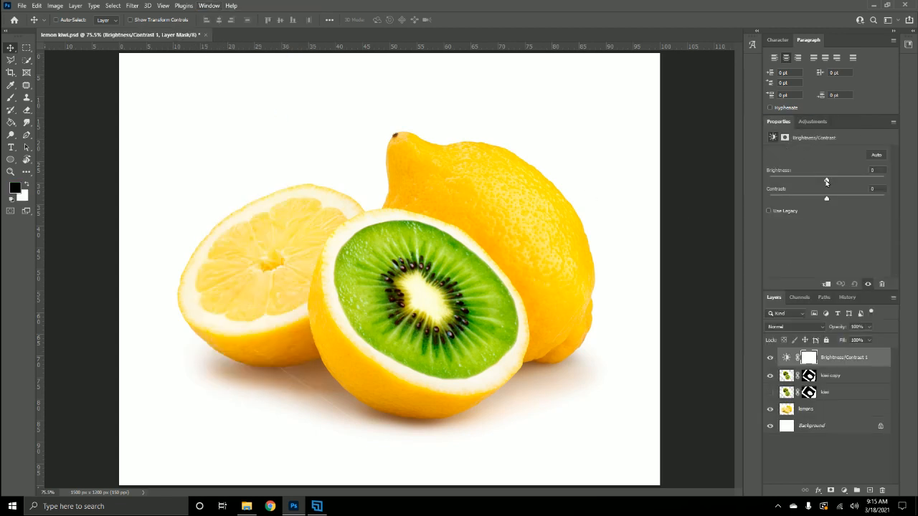
left_click_drag(825, 182, 814, 186)
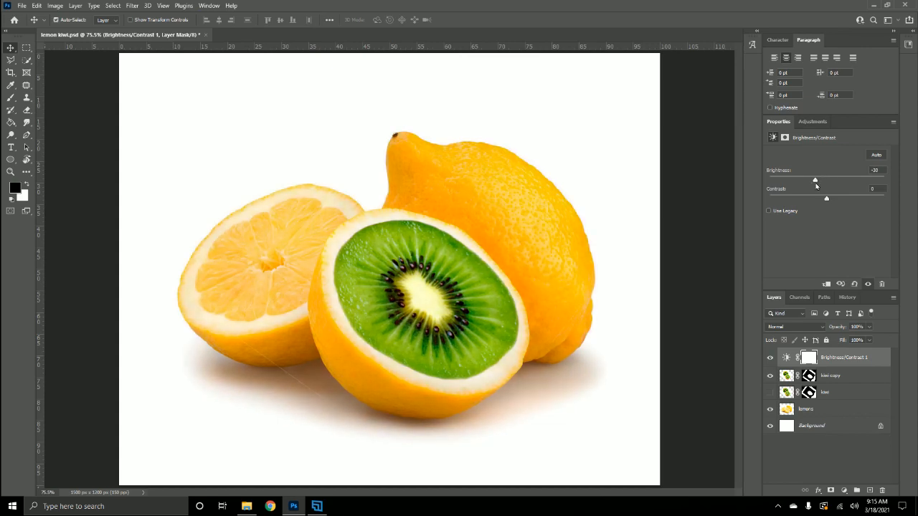
key("ctrl+z")
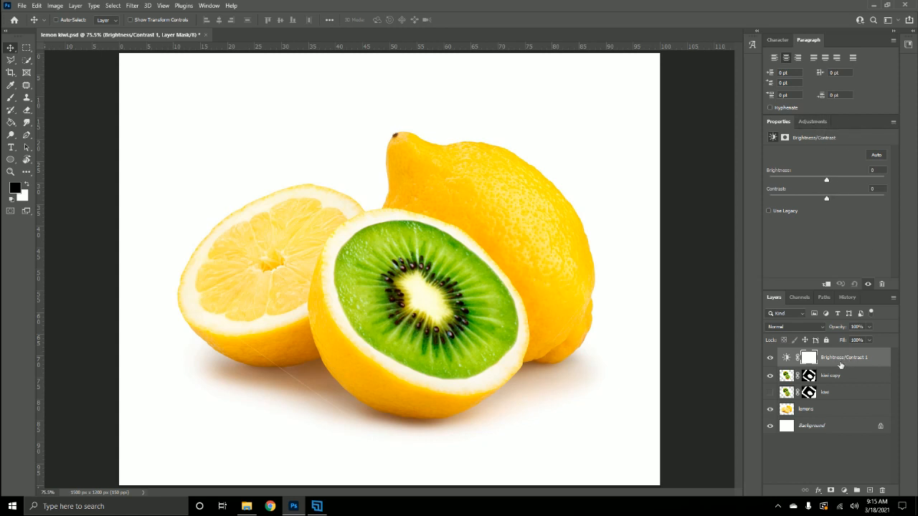
left_click(883, 491)
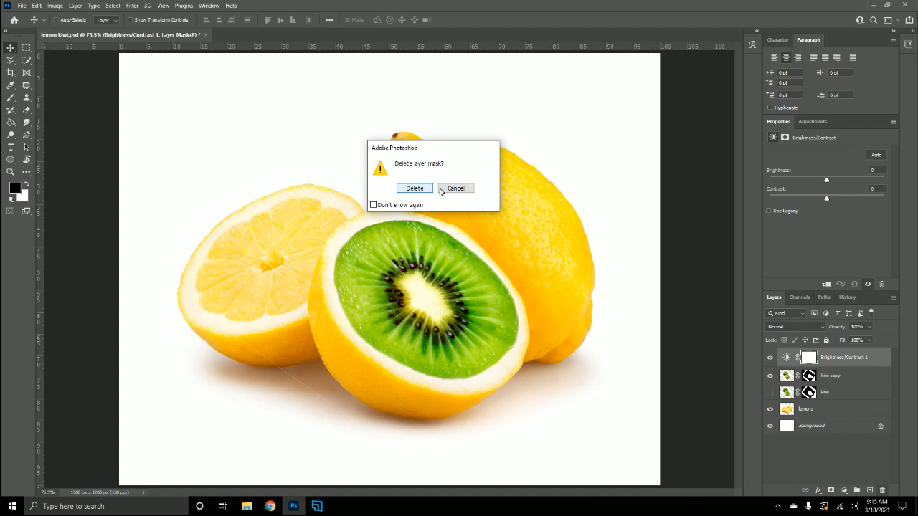
left_click(464, 194)
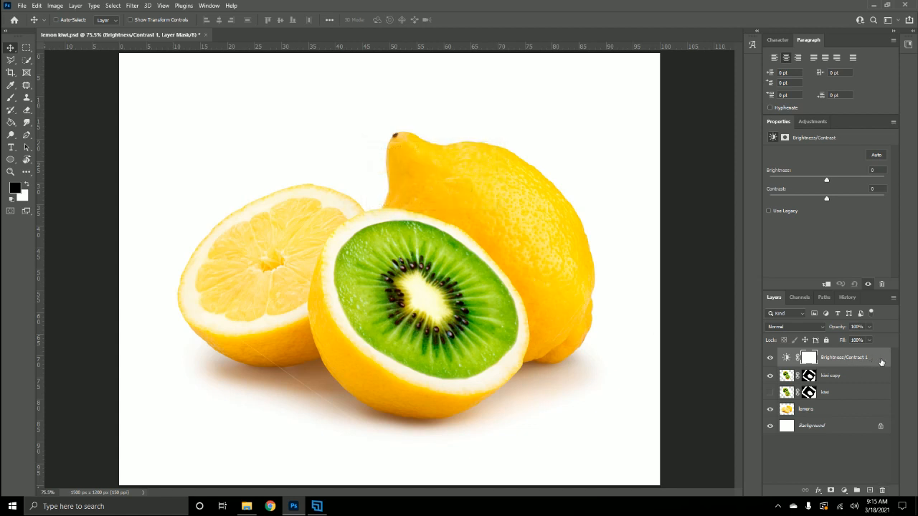
left_click_drag(882, 363, 884, 491)
Step: Apply a Brightness/Contrast adjustment directly to the kiwi copy layer with brightness -31 and contrast -9, comparing the preview before accepting
left_click(55, 6)
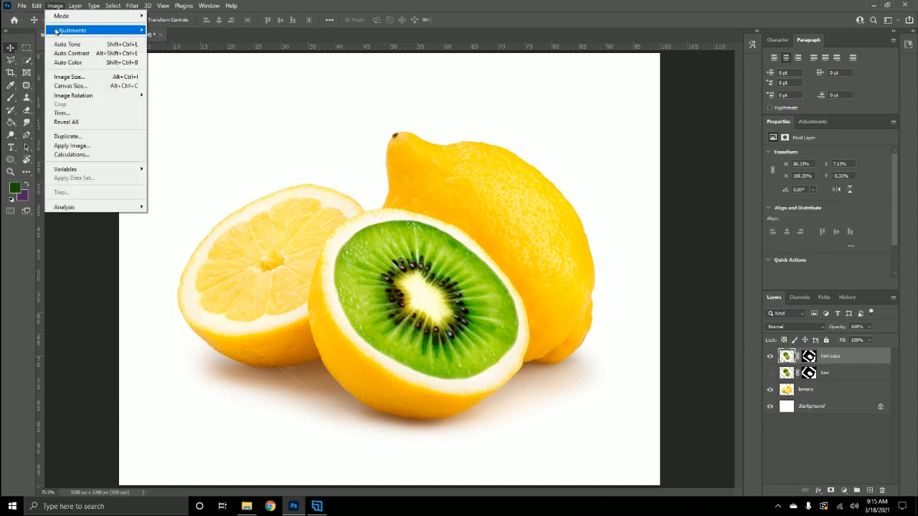
mouse_move(69, 30)
left_click(192, 29)
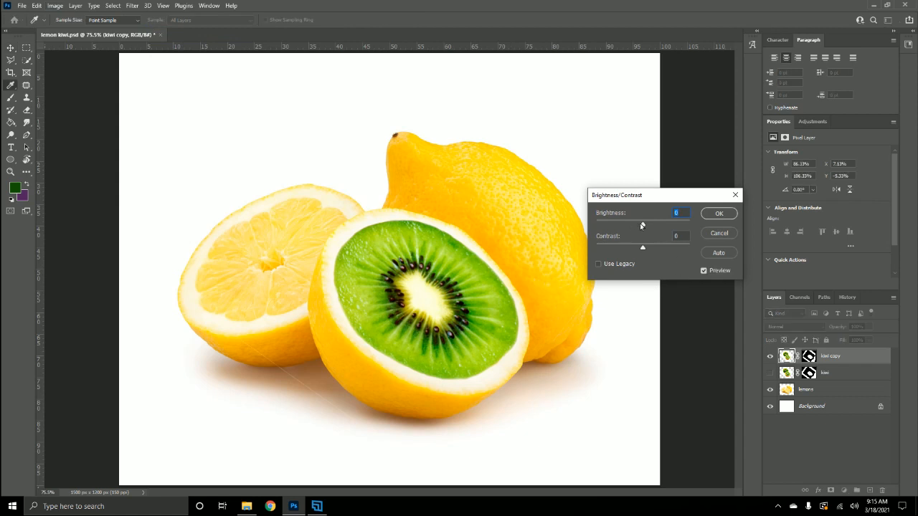
left_click_drag(630, 228, 636, 255)
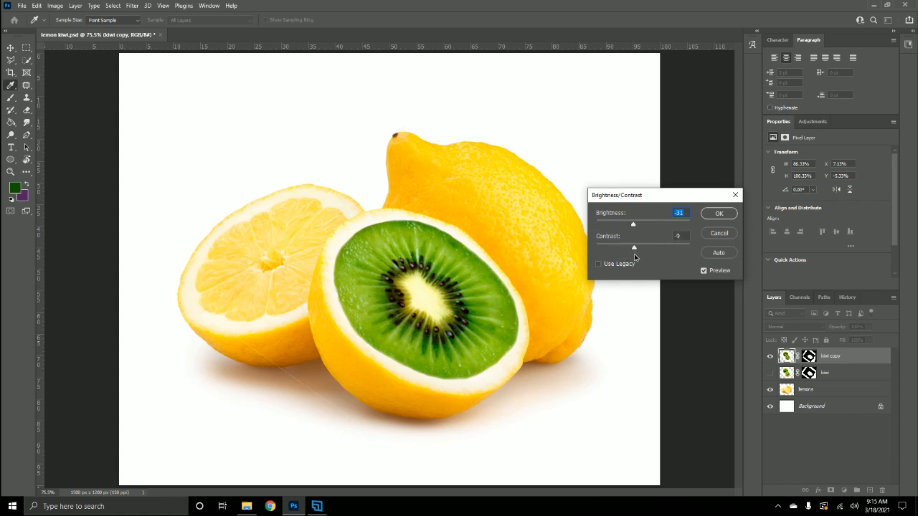
key("Tab")
left_click(703, 271)
left_click(703, 271)
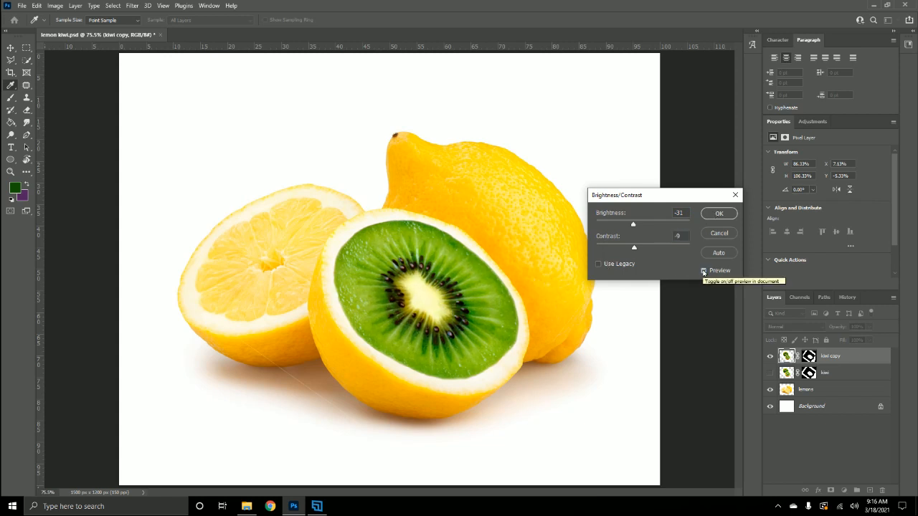
left_click(718, 214)
left_click(55, 6)
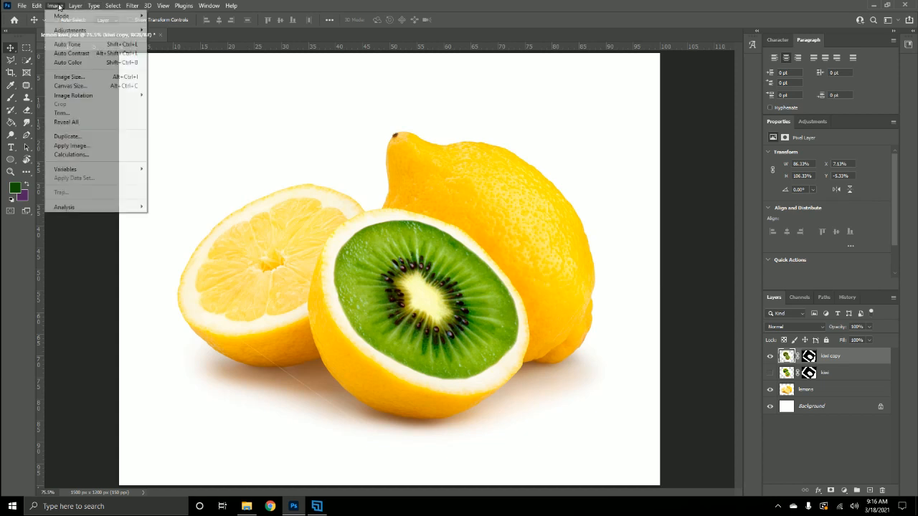
left_click(199, 40)
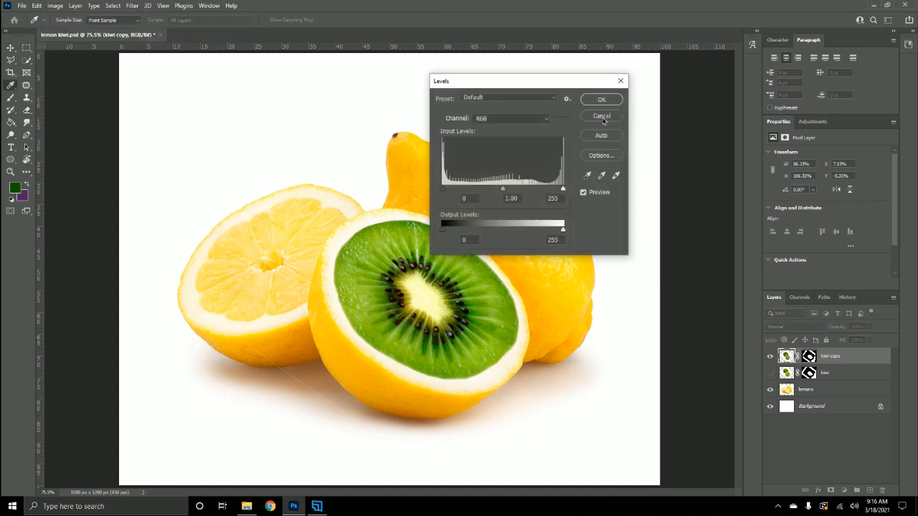
left_click(602, 117)
key("v")
Step: Apply a Hue/Saturation adjustment to the kiwi copy layer with lightness +10, comparing the preview before accepting
left_click(44, 7)
mouse_move(48, 6)
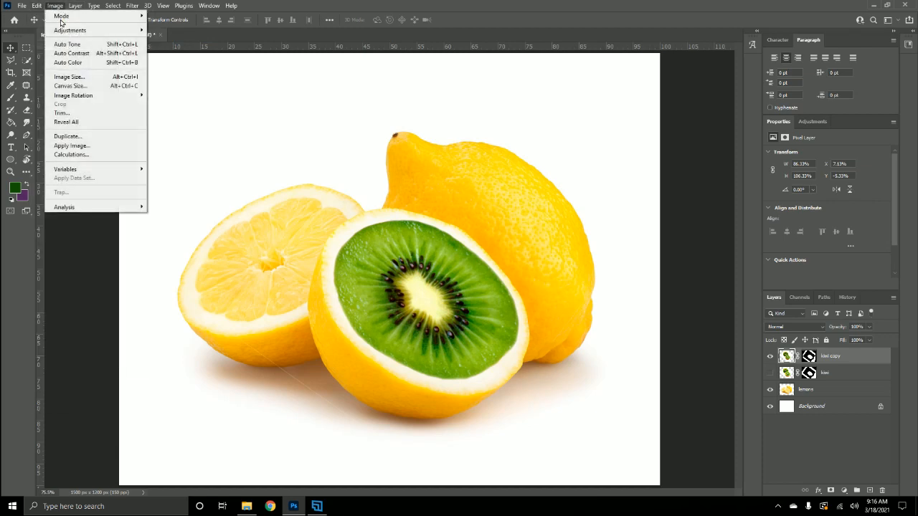
mouse_move(120, 30)
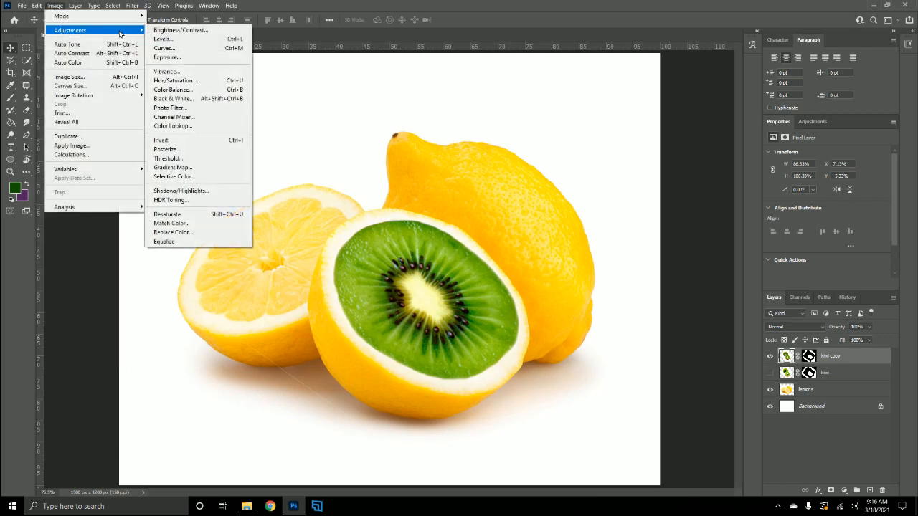
left_click(176, 80)
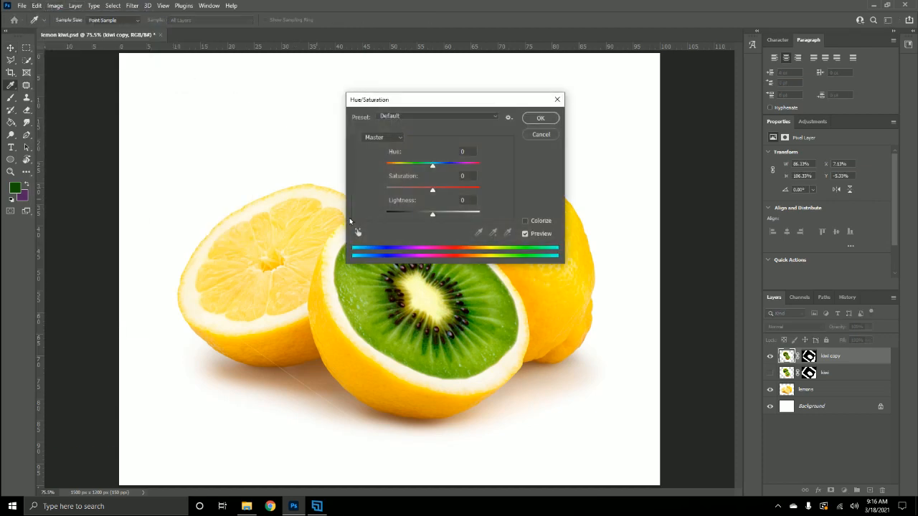
left_click_drag(456, 102, 628, 100)
left_click_drag(603, 214, 611, 217)
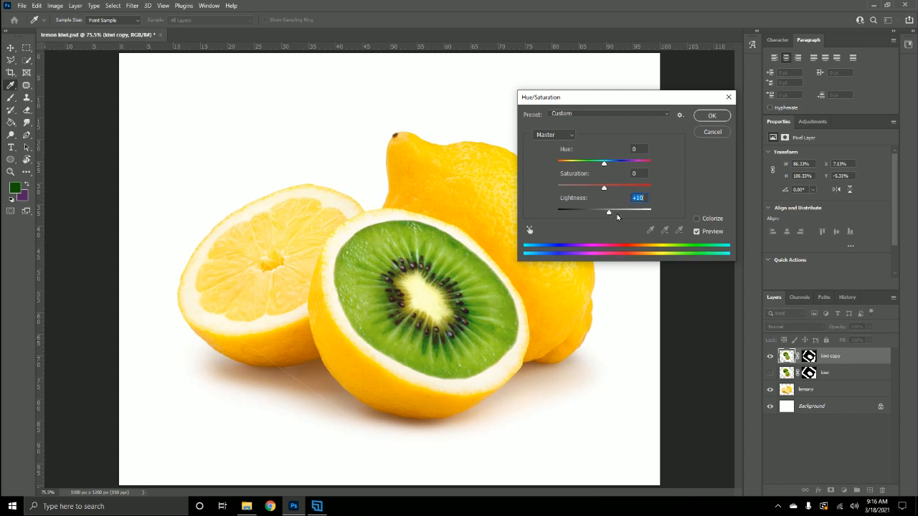
left_click(696, 232)
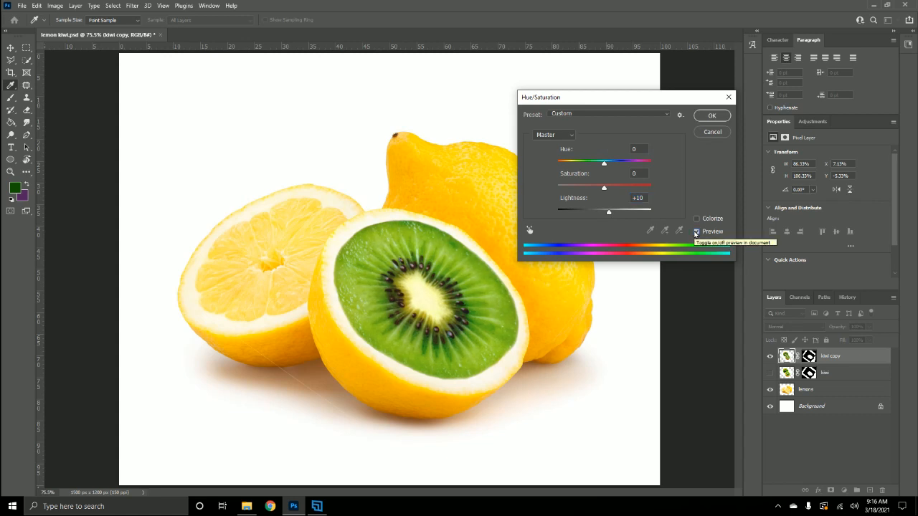
left_click(695, 232)
left_click(695, 231)
left_click(695, 231)
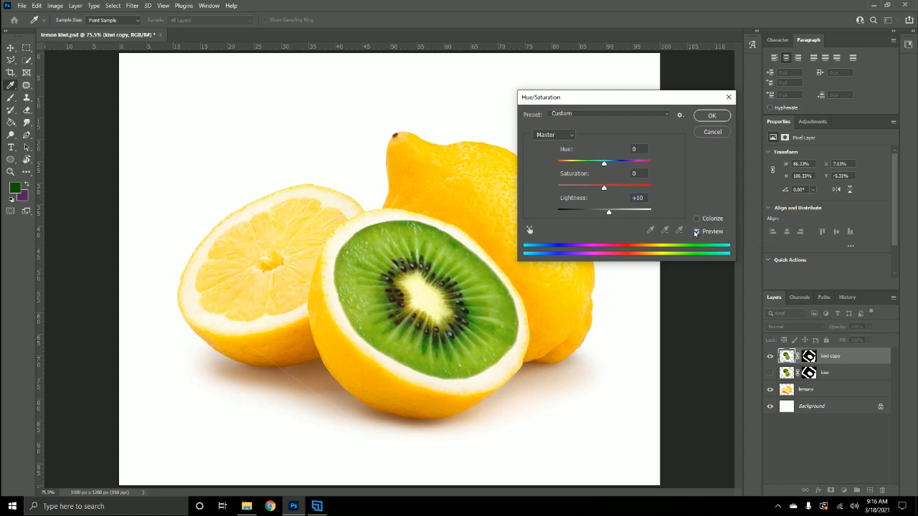
left_click(711, 116)
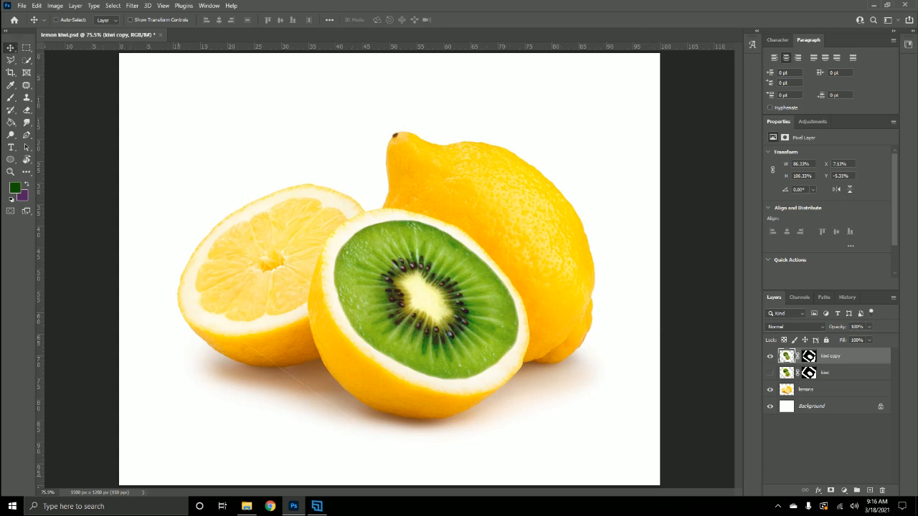
mouse_move(322, 507)
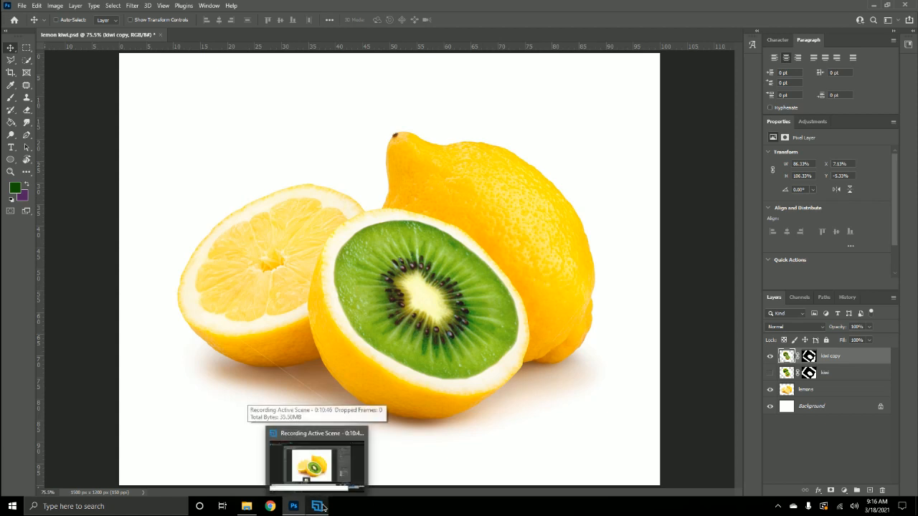